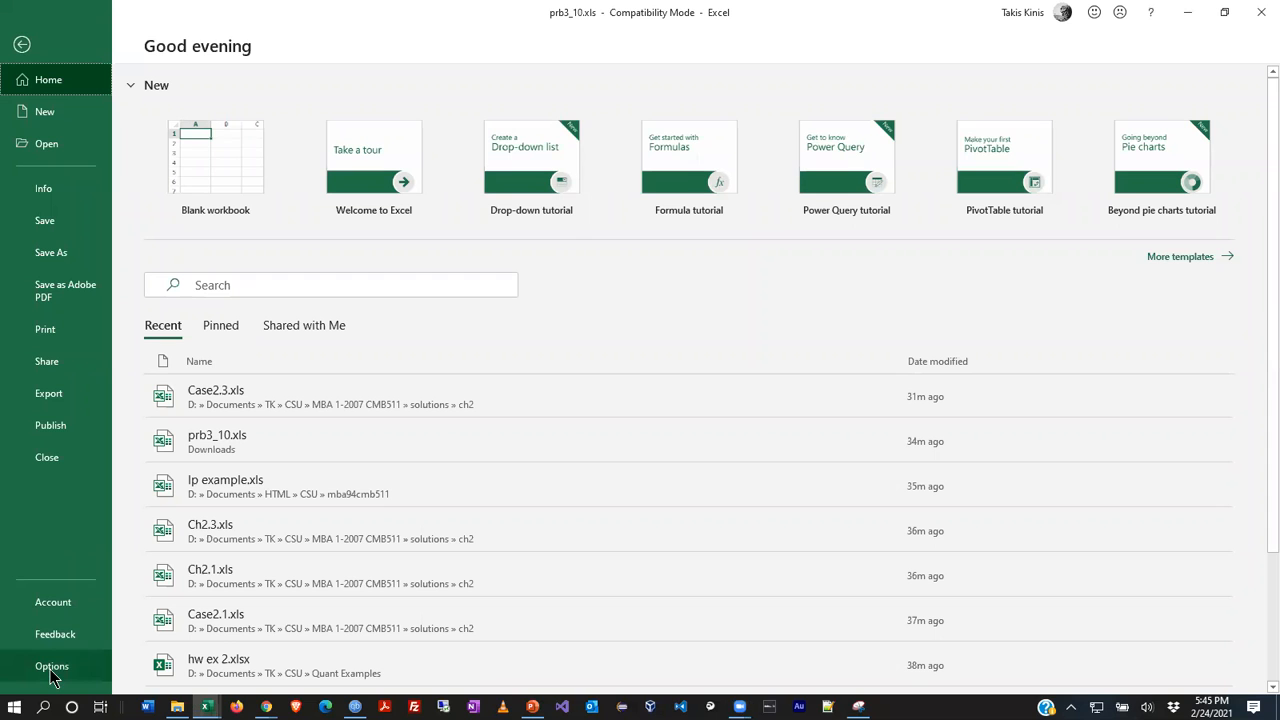
Check in the Excel Add-ins manager that Analysis ToolPak and Solver Add-in are enabled, and accept the selection
left_click(52, 668)
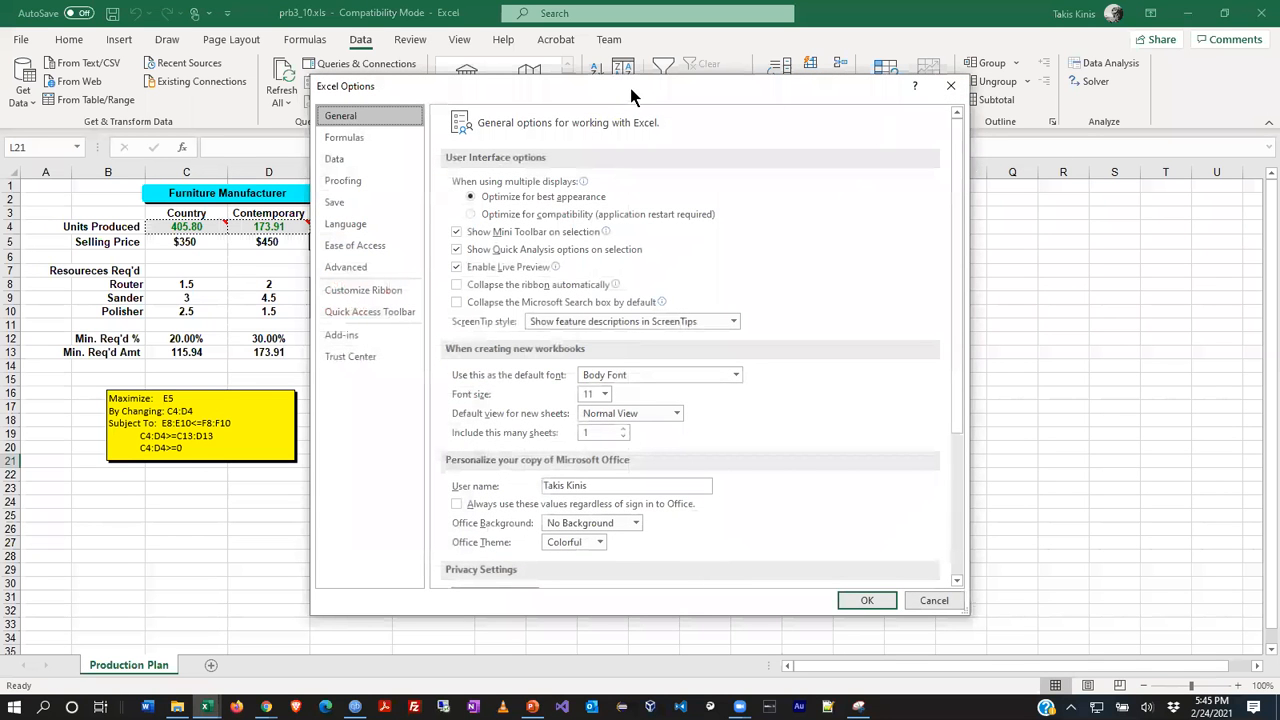
left_click_drag(627, 93, 372, 68)
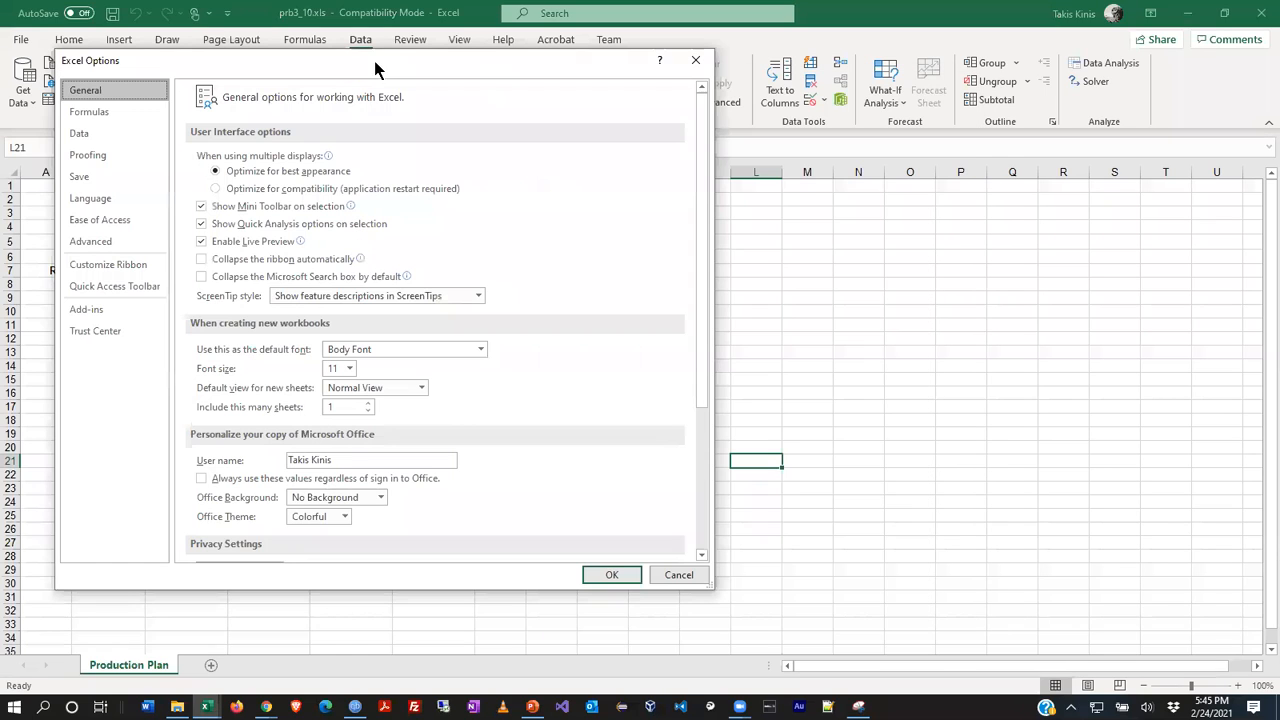
left_click(84, 312)
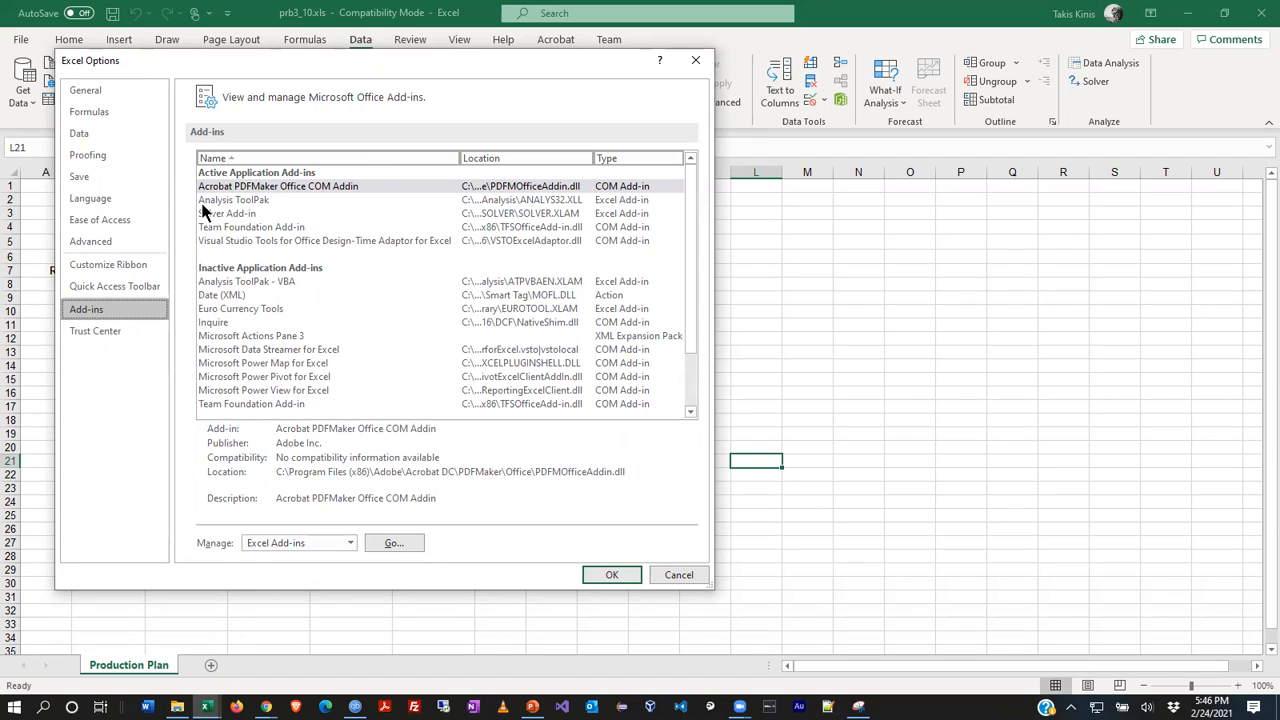
left_click(350, 543)
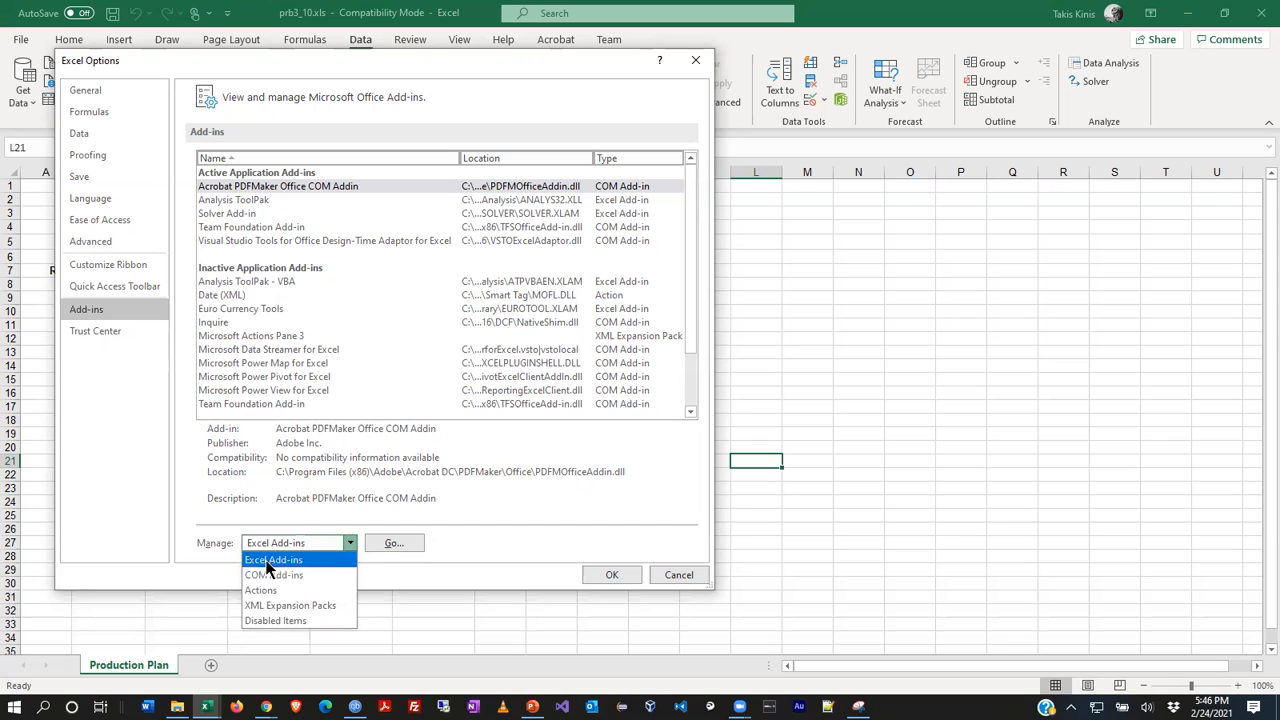
left_click(410, 543)
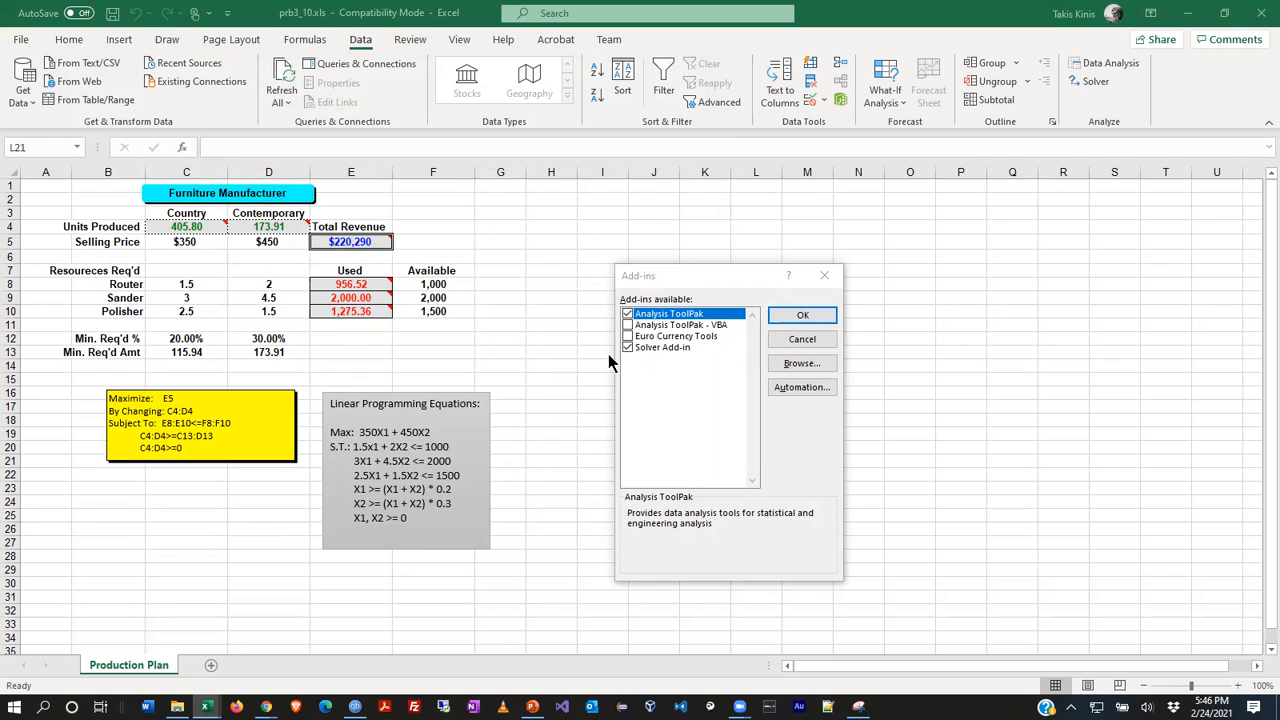
left_click(803, 316)
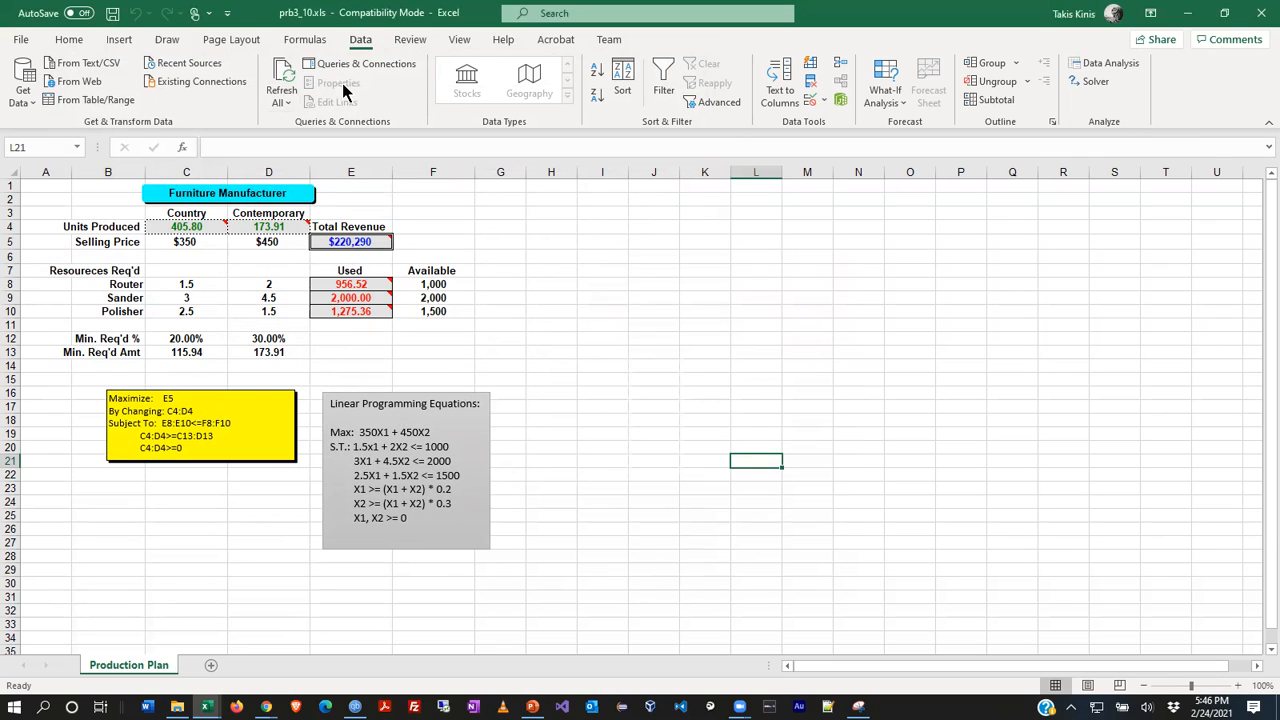
Review the Solver parameters already defined for the production plan, and close them without solving
left_click(1093, 86)
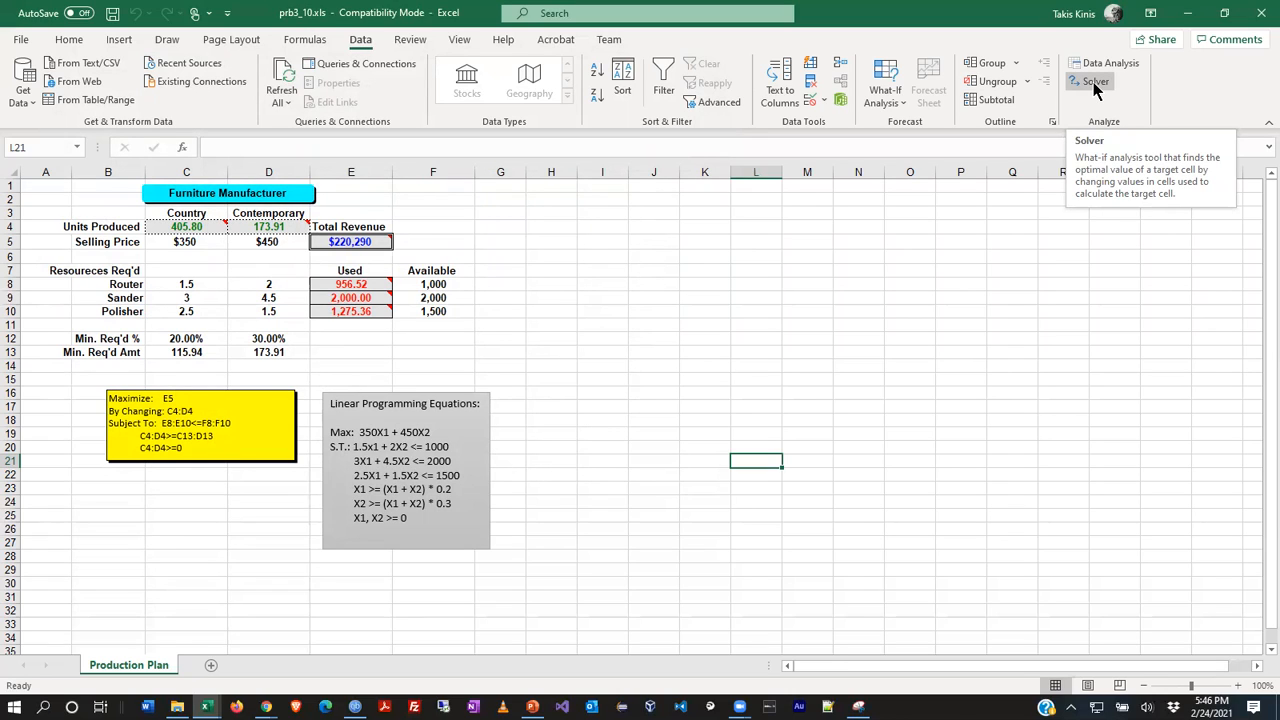
left_click(1093, 86)
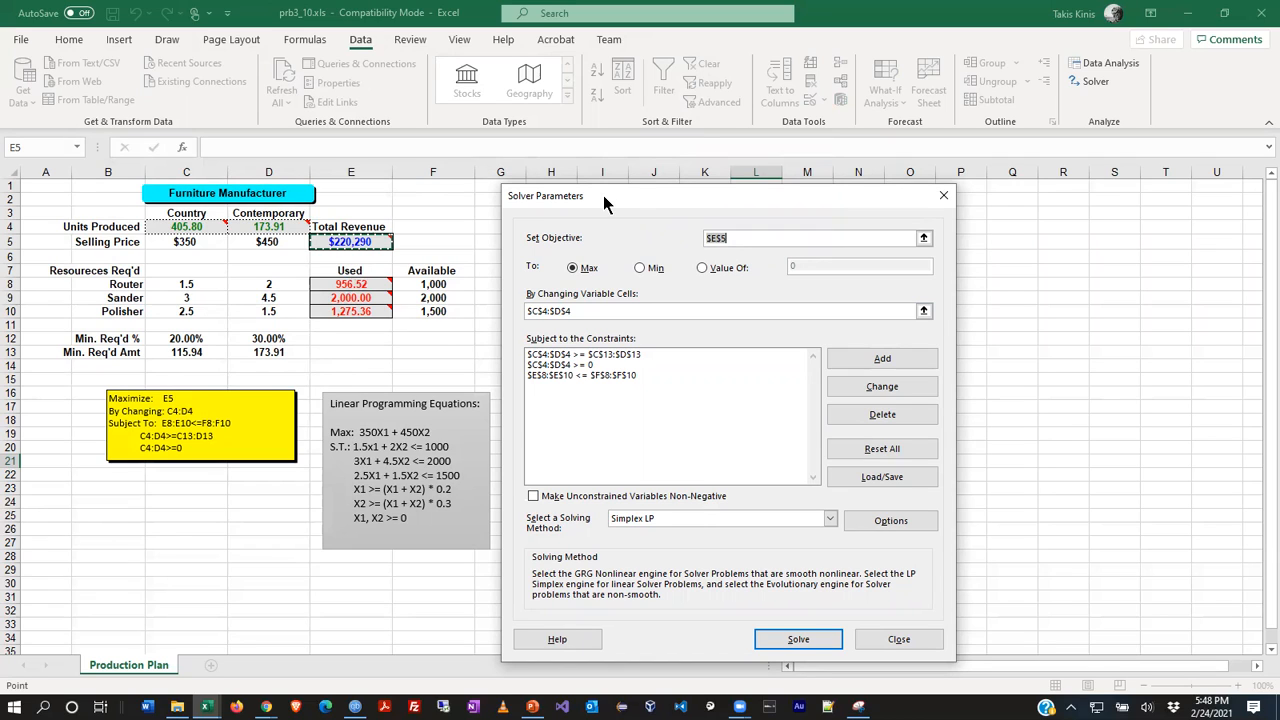
left_click(899, 639)
Clear the units produced for both Country and Contemporary in cells C4 and D4
left_click(199, 226)
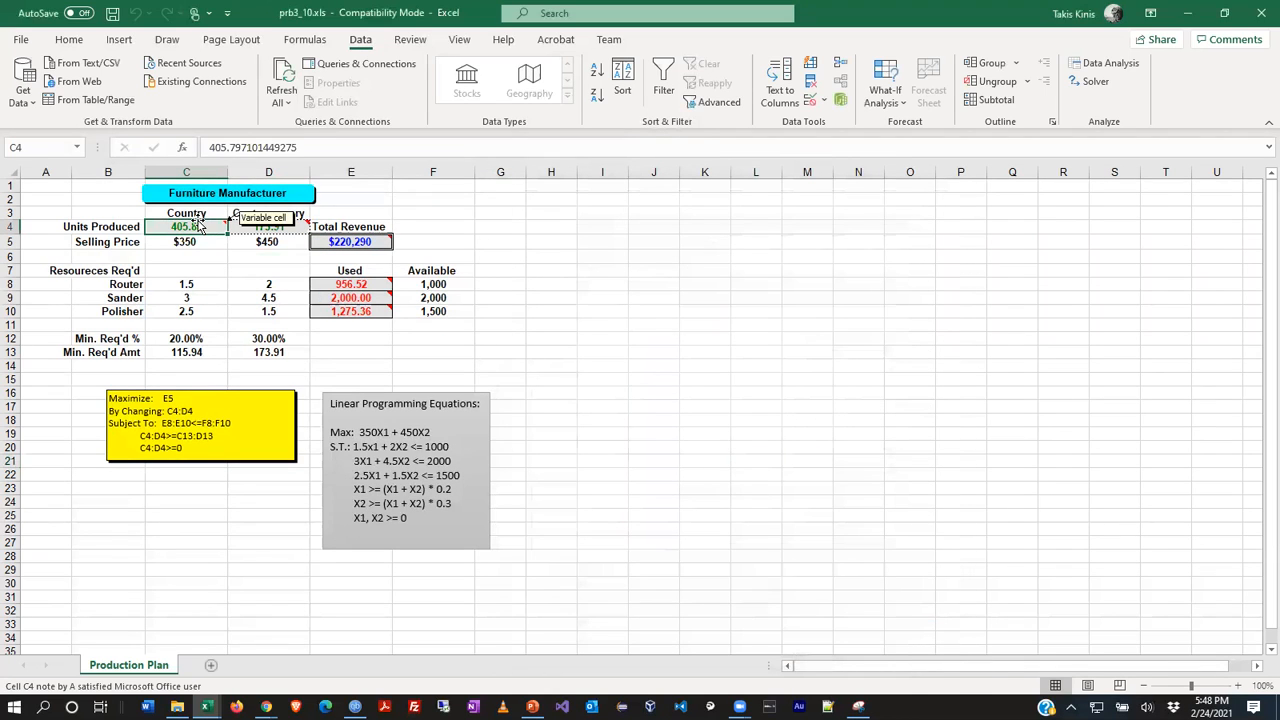
key("shift+Right")
key("BackSpace")
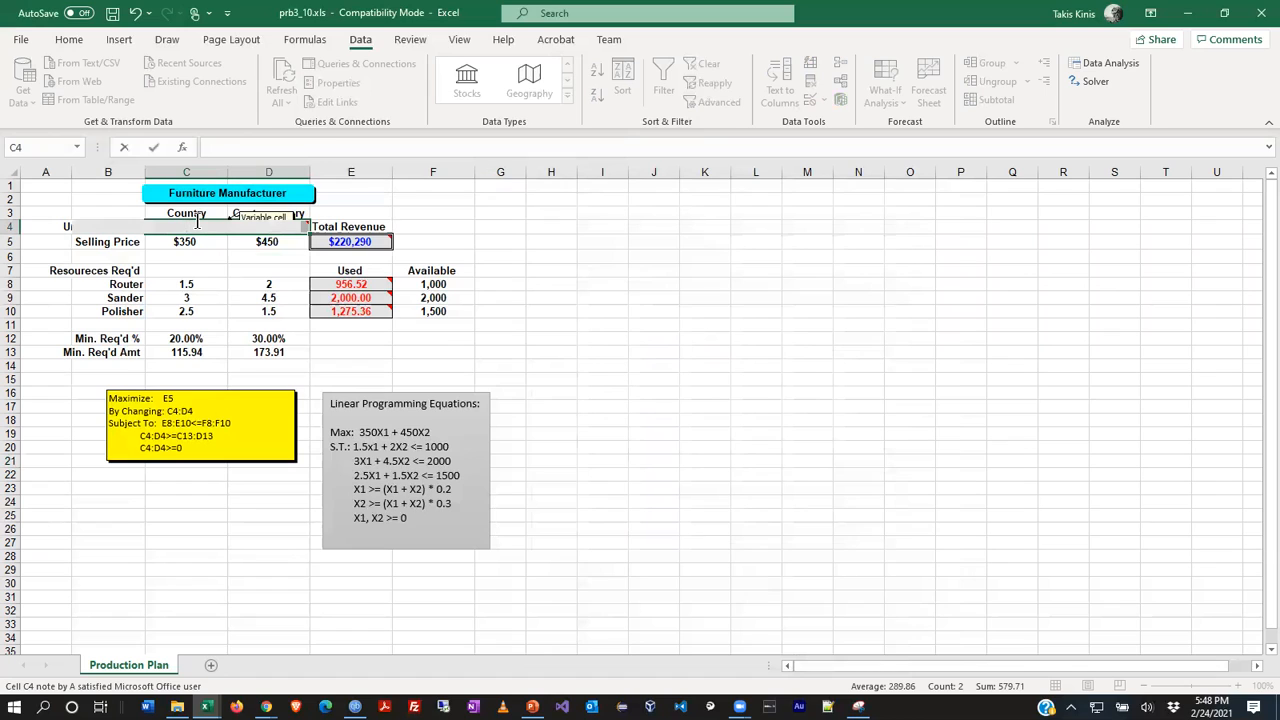
key("Return")
key("Right")
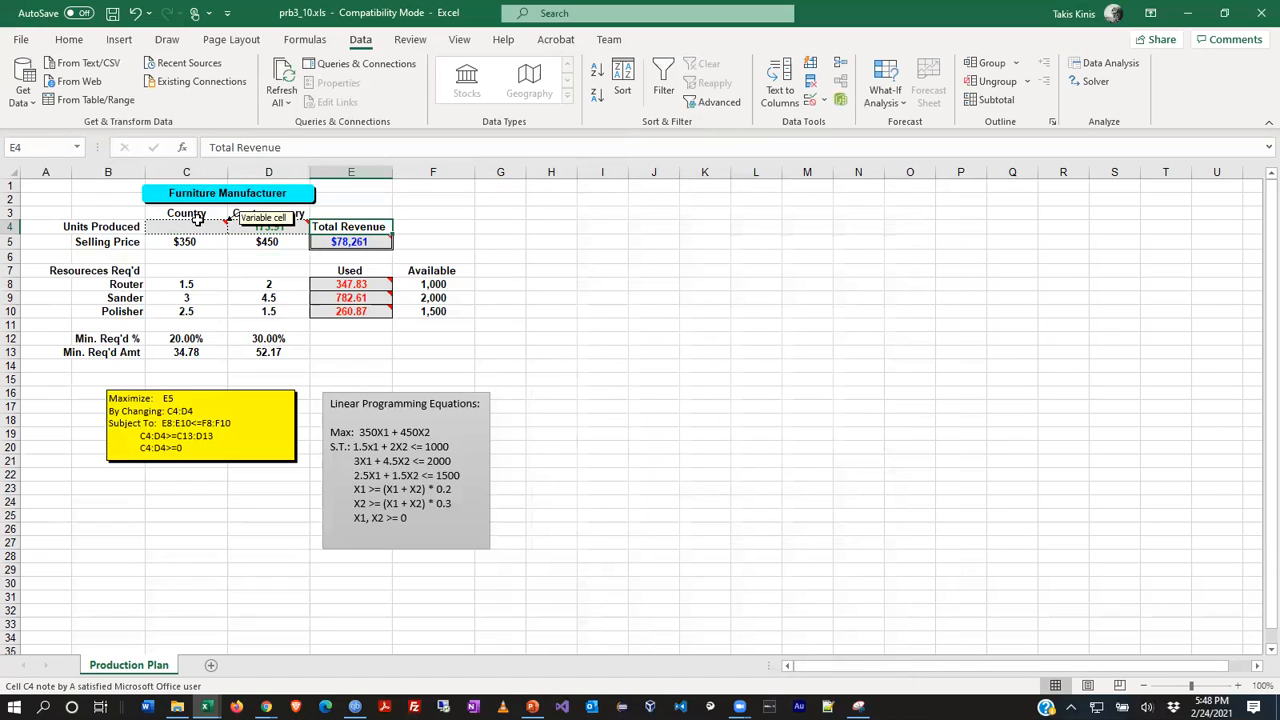
key("Left")
key("BackSpace")
key("Return")
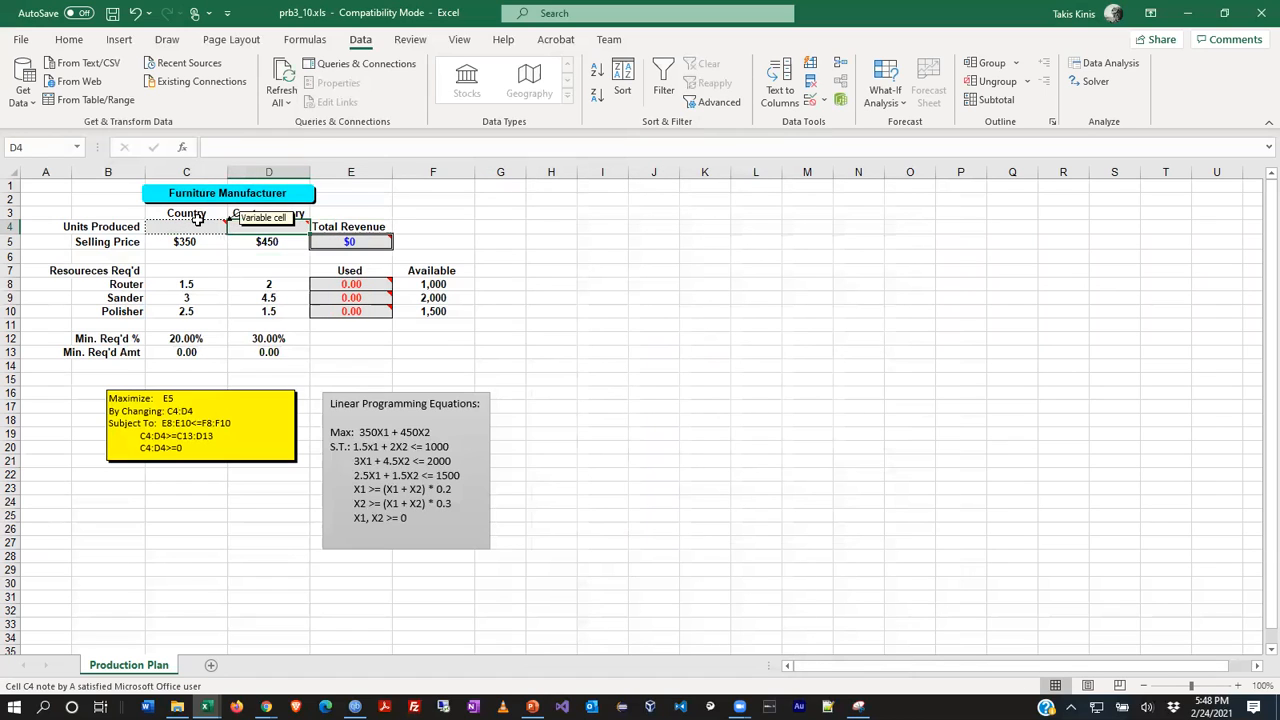
key("Down")
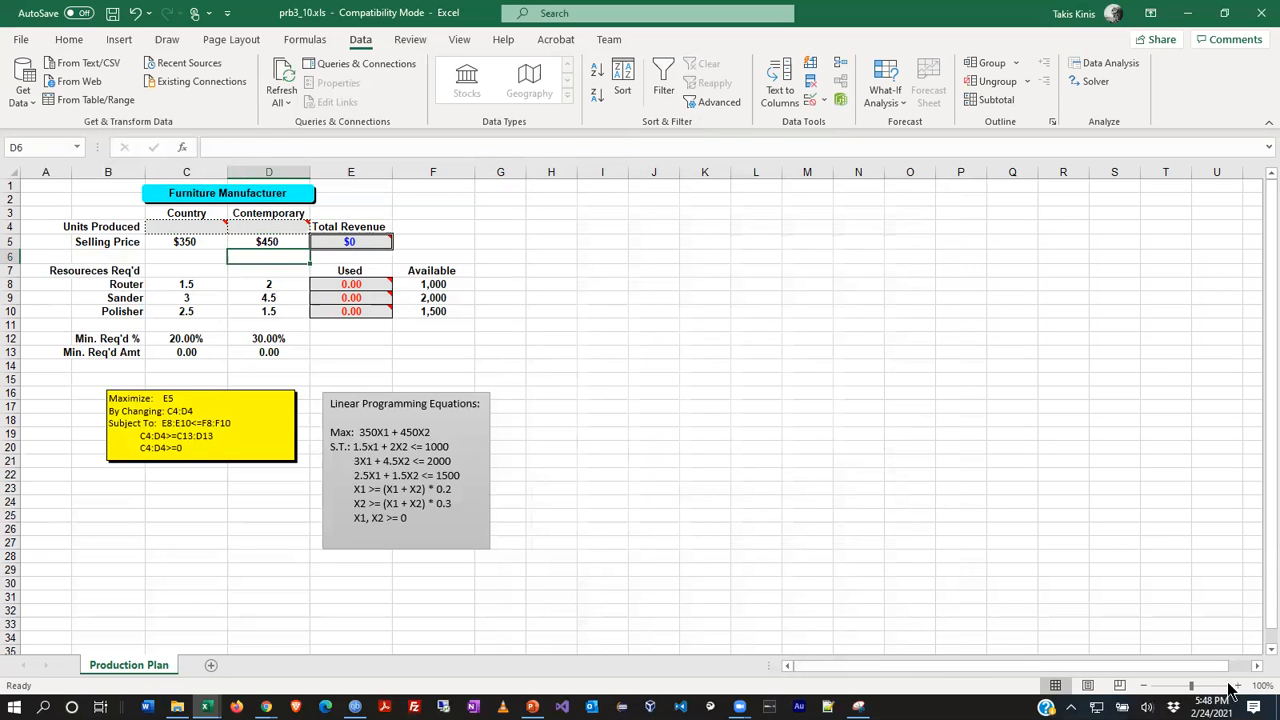
Examine the Country and Contemporary selling prices and the Total Revenue formula in E5 with the cell ranges it references
left_click(1238, 685)
left_click(1238, 685)
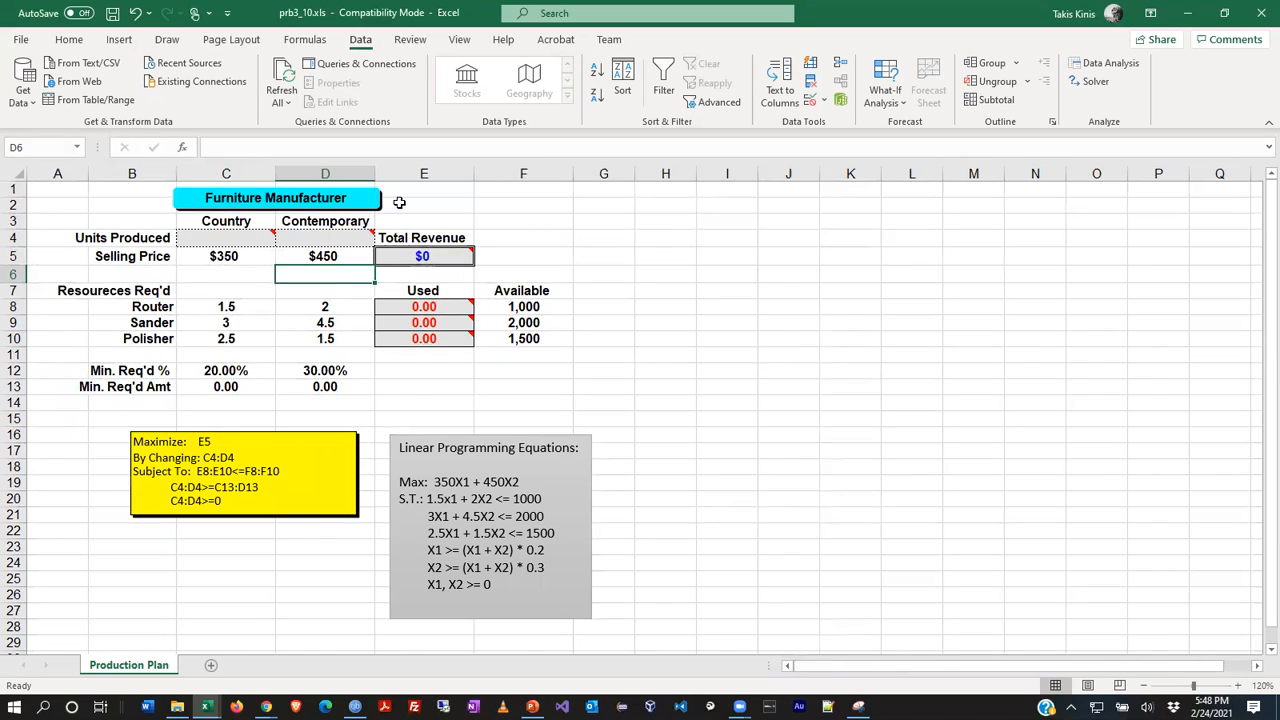
left_click(229, 258)
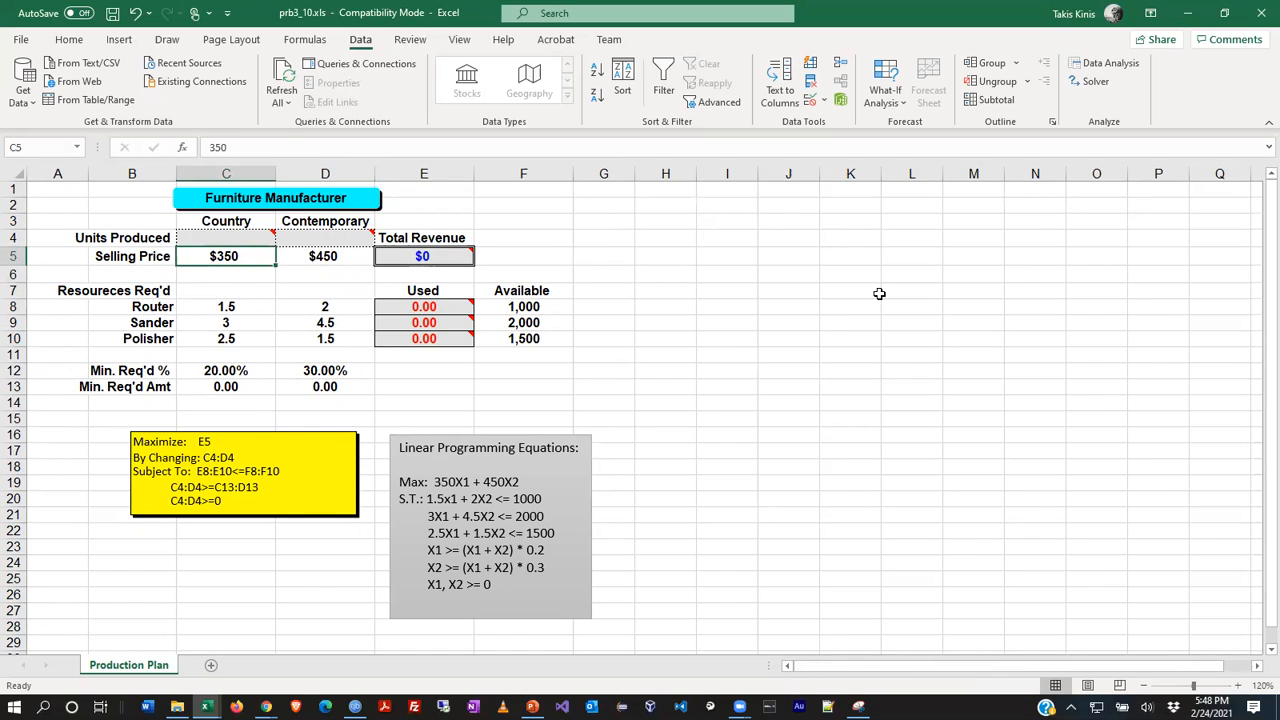
key("Up")
key("Up")
key("Down")
key("Down")
key("Right")
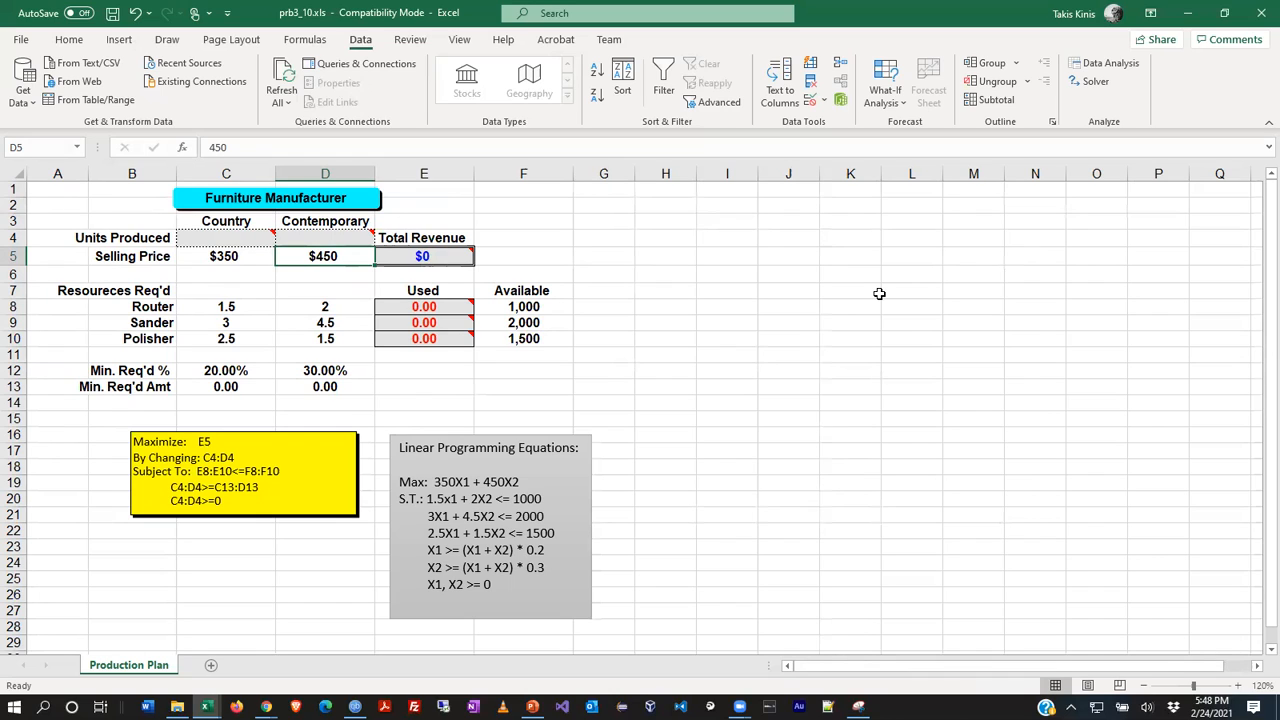
key("Right")
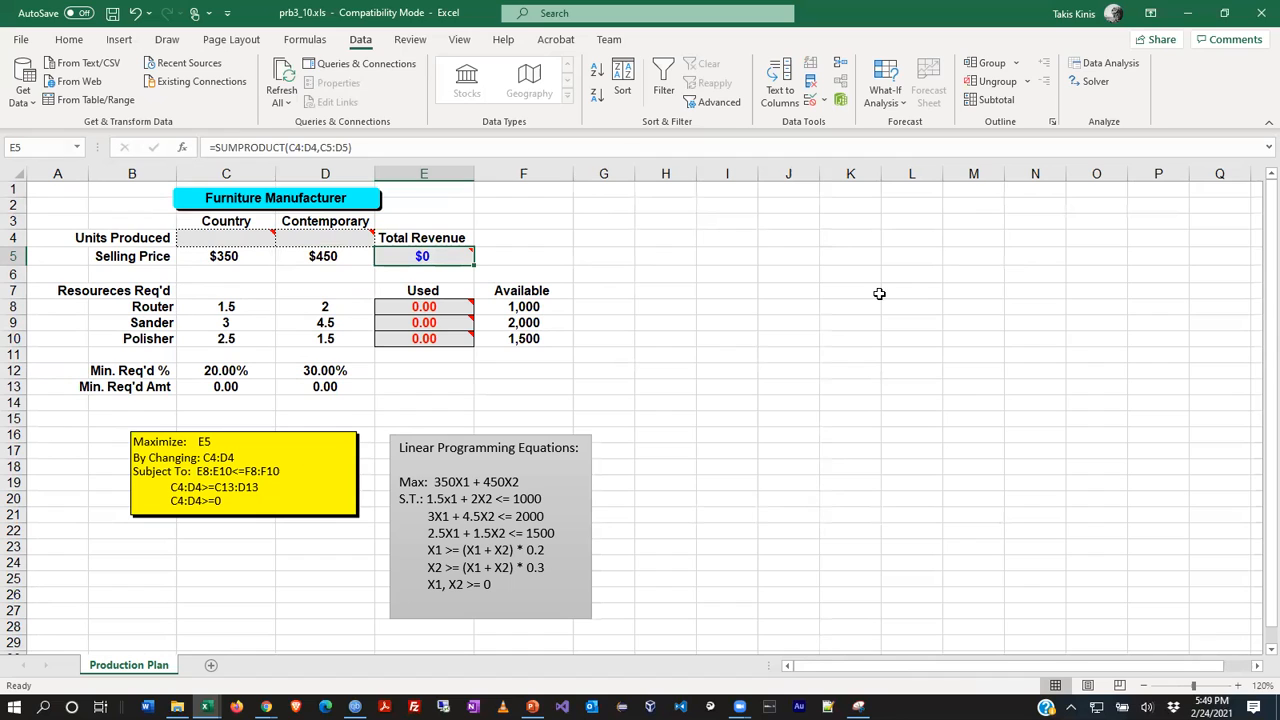
left_click(374, 148)
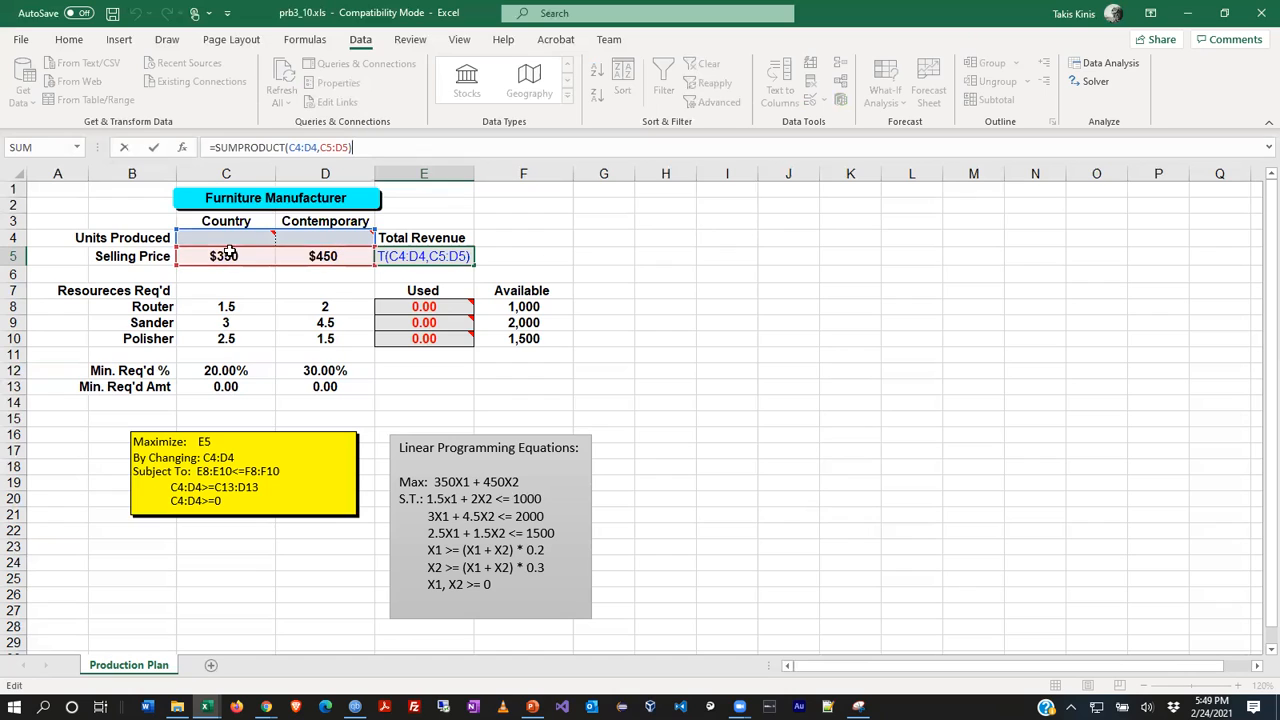
left_click(603, 238)
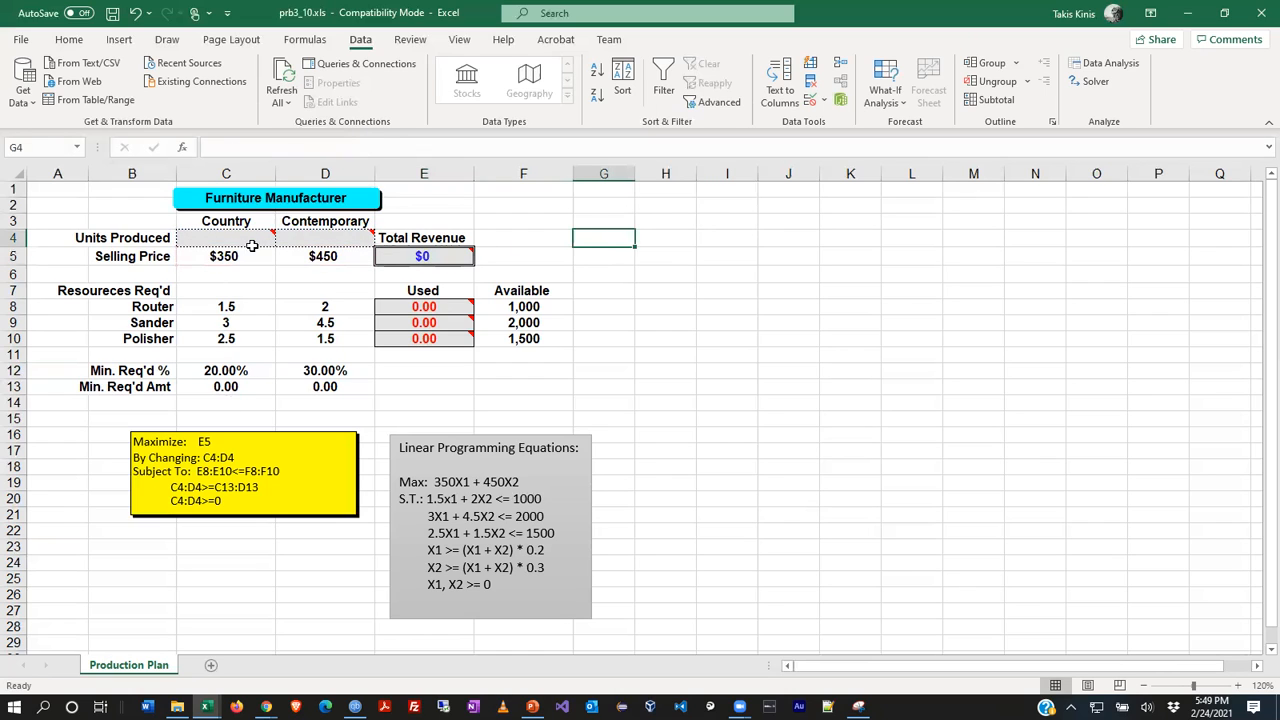
Compare the units produced and selling price cells with the objective function in the Linear Programming Equations box
left_click(240, 234)
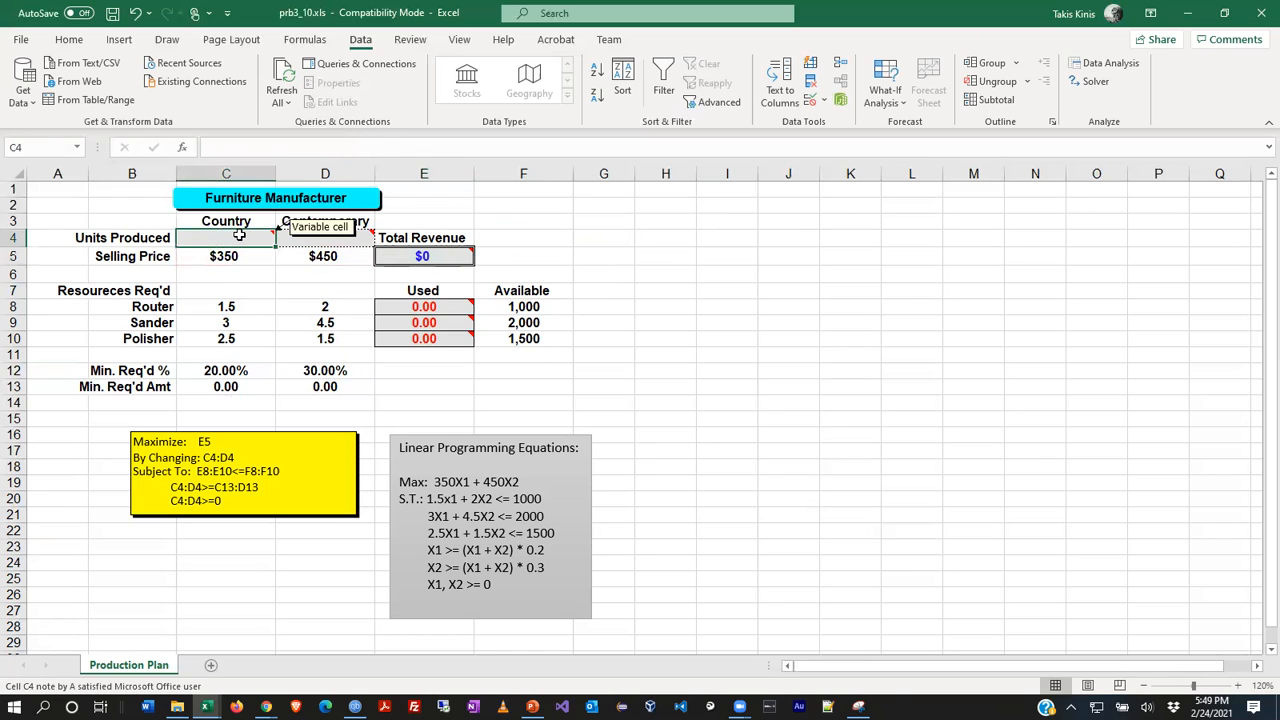
left_click(247, 256)
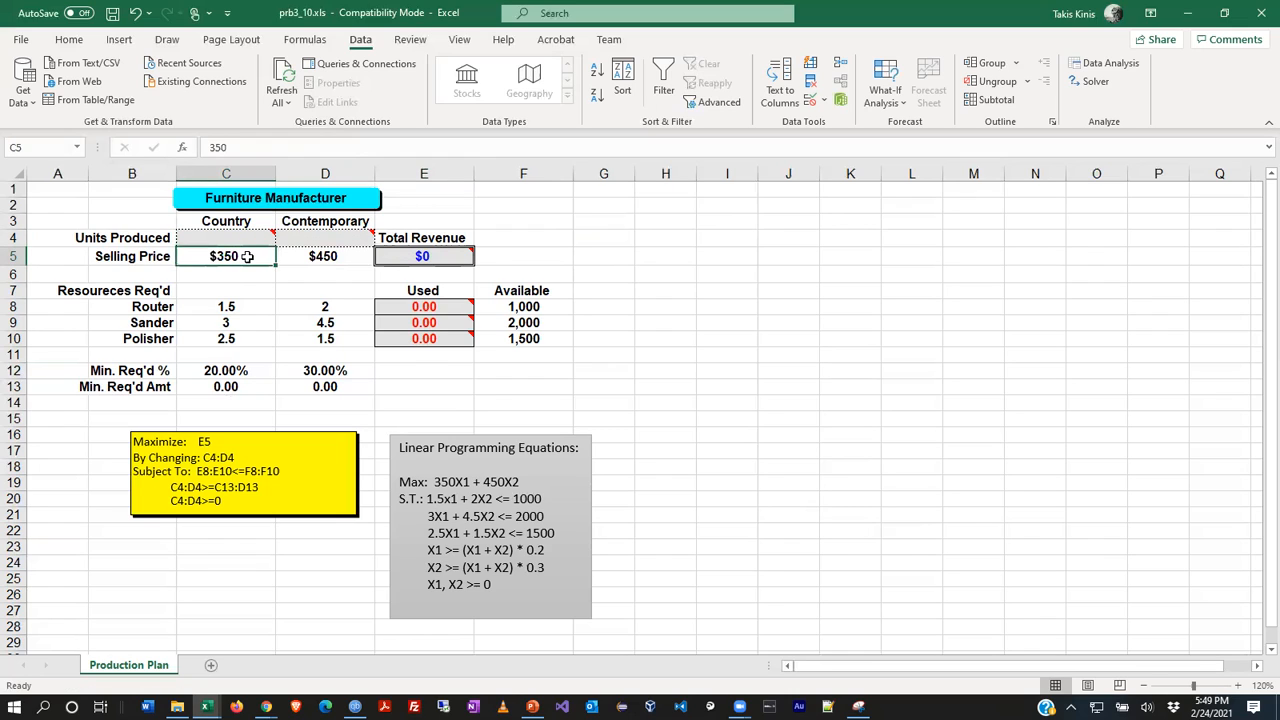
left_click(328, 237)
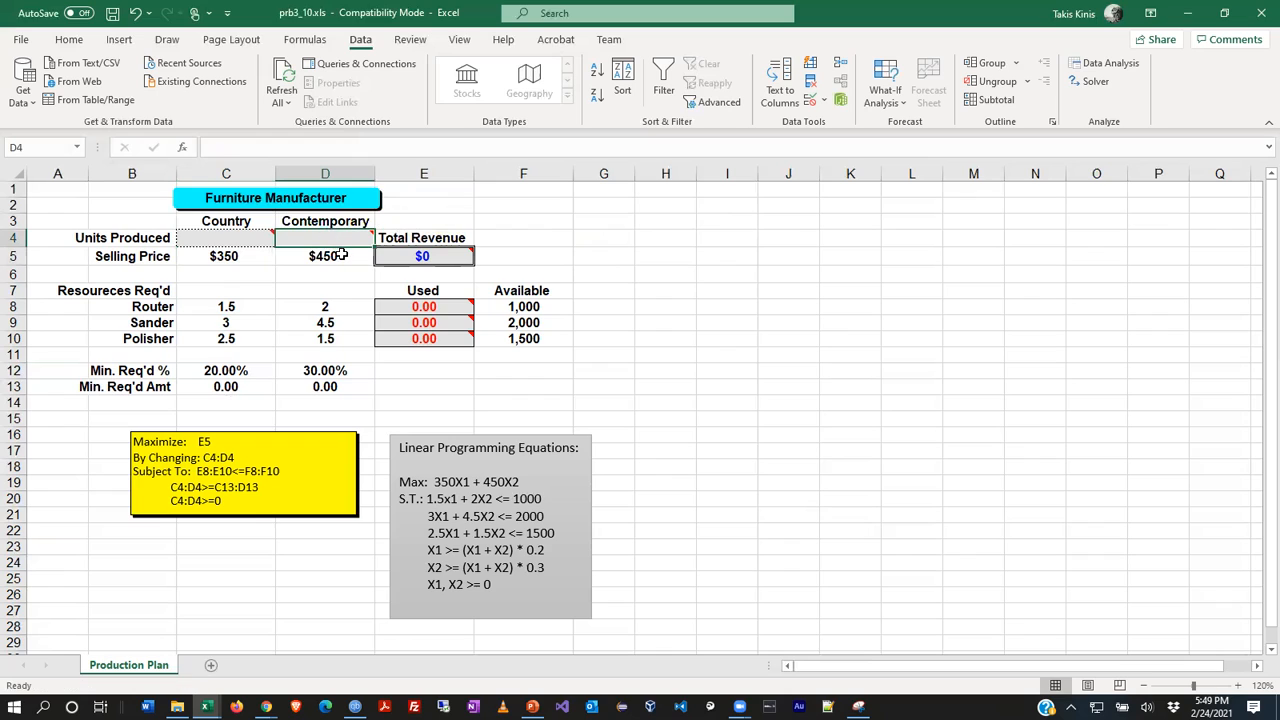
left_click(346, 256)
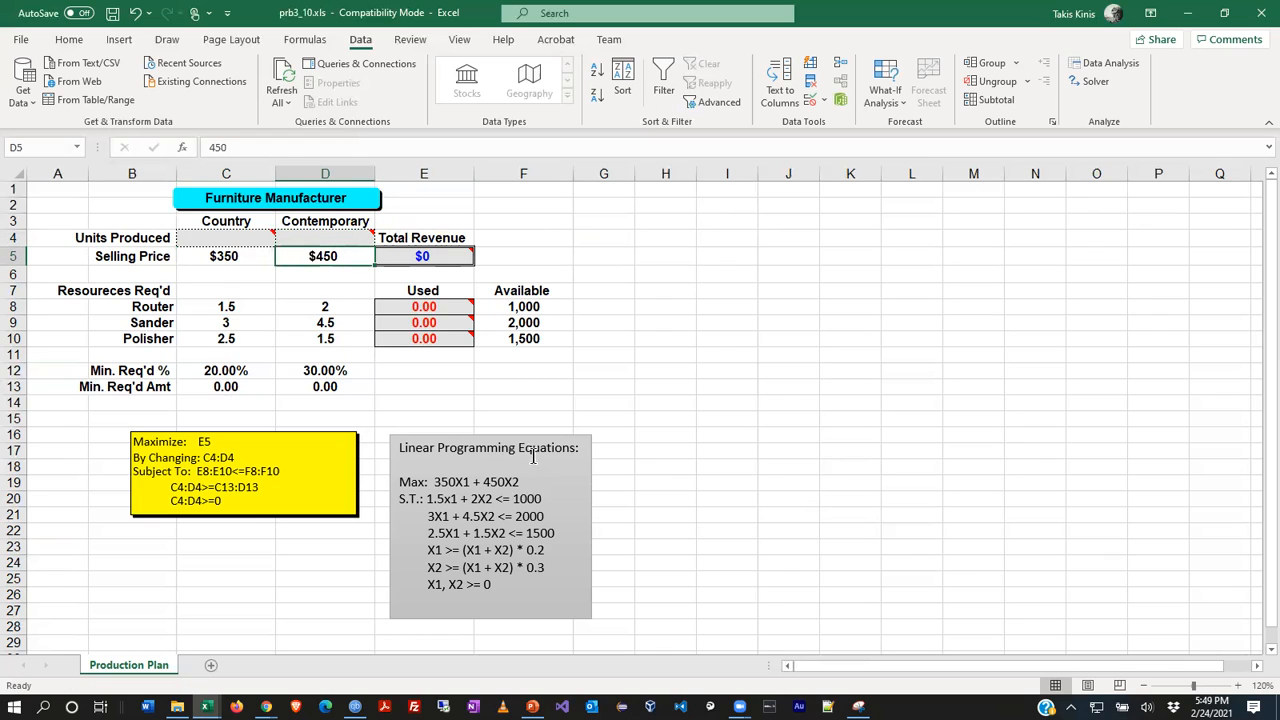
left_click_drag(531, 482, 391, 482)
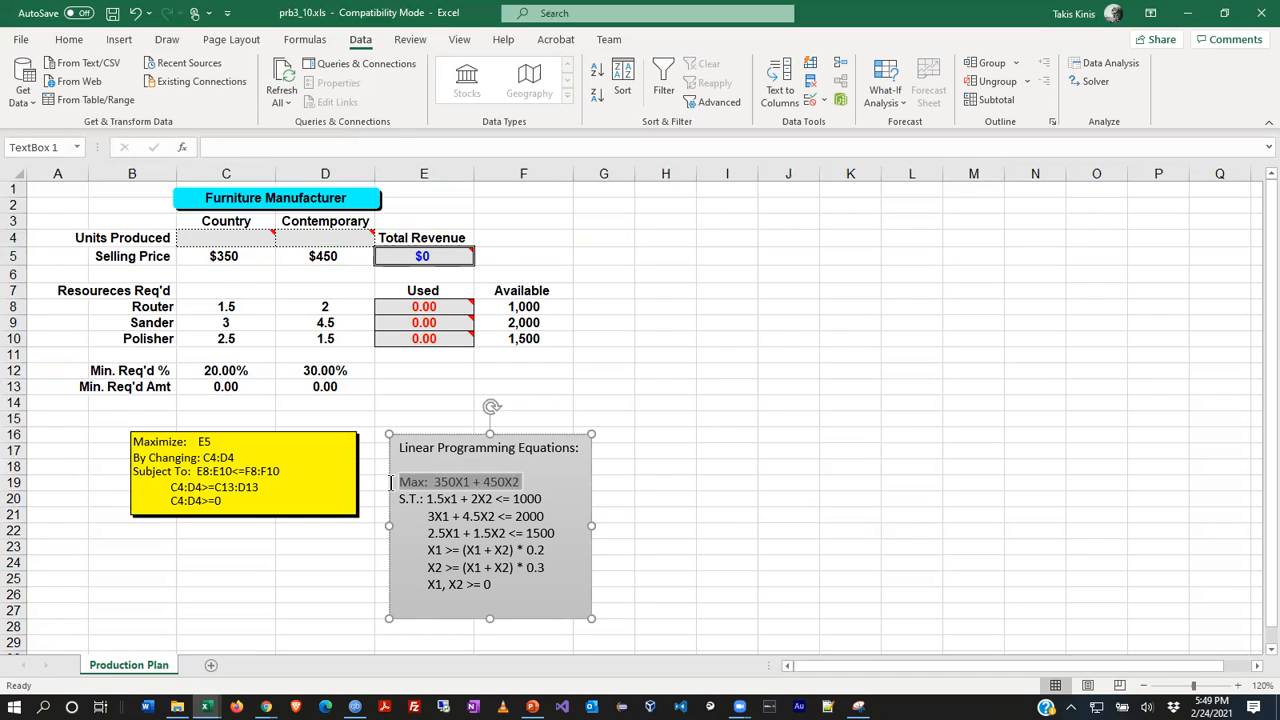
mouse_move(425, 259)
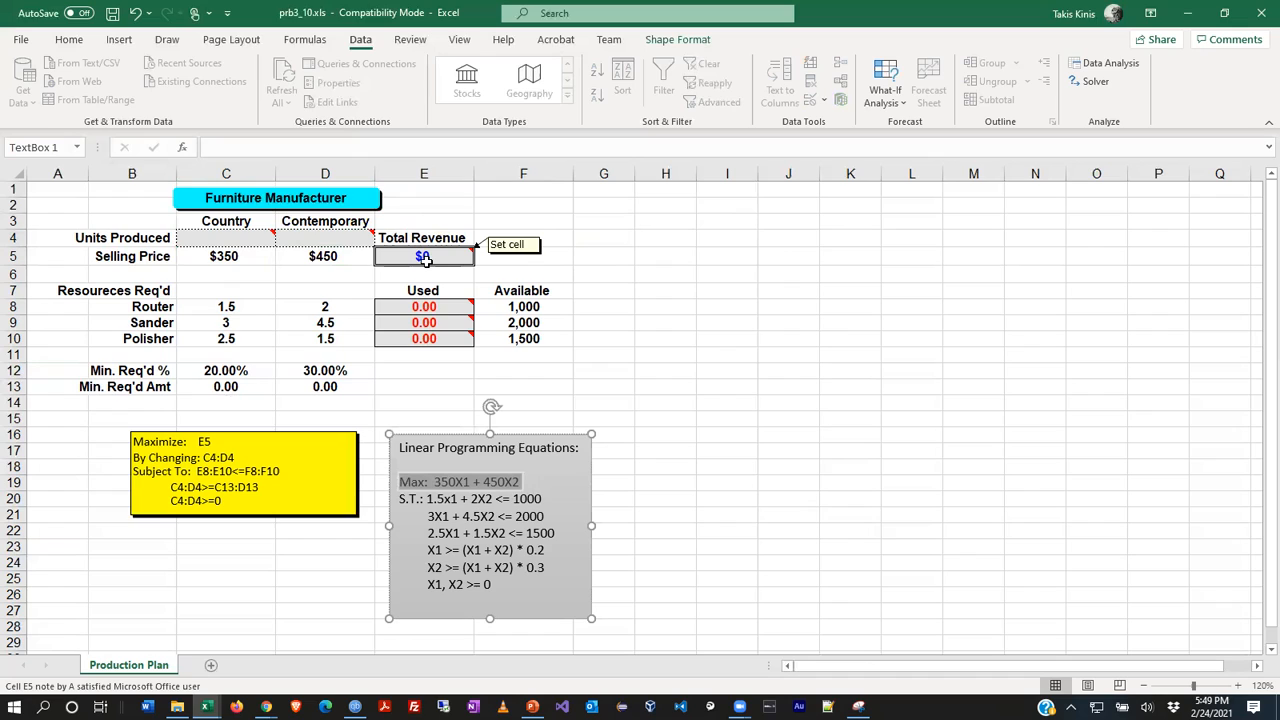
left_click(551, 463)
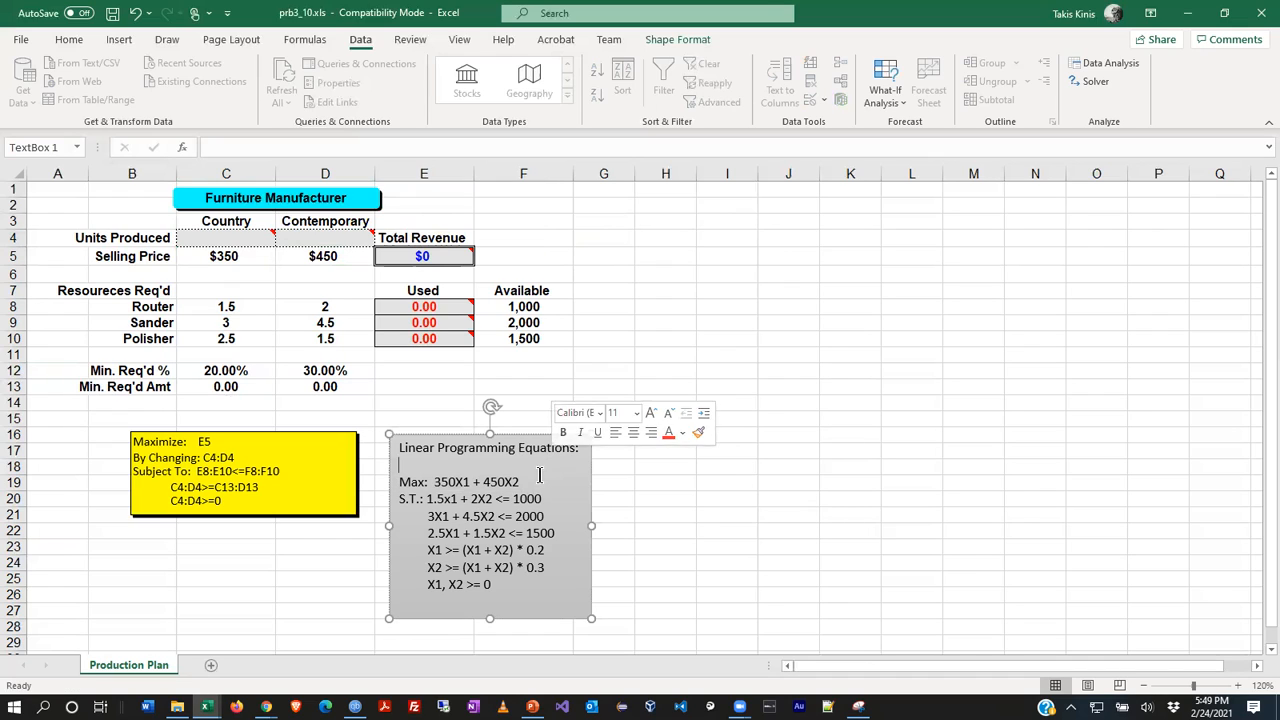
left_click_drag(470, 482, 520, 482)
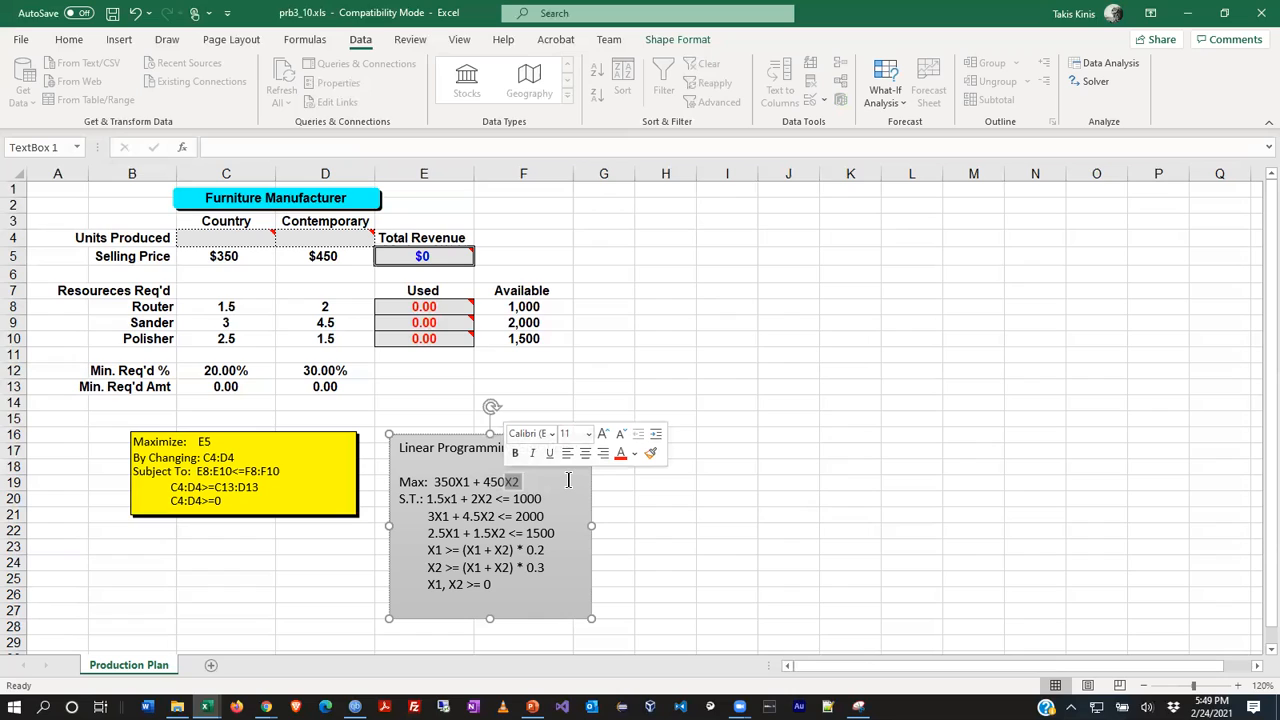
left_click(567, 480)
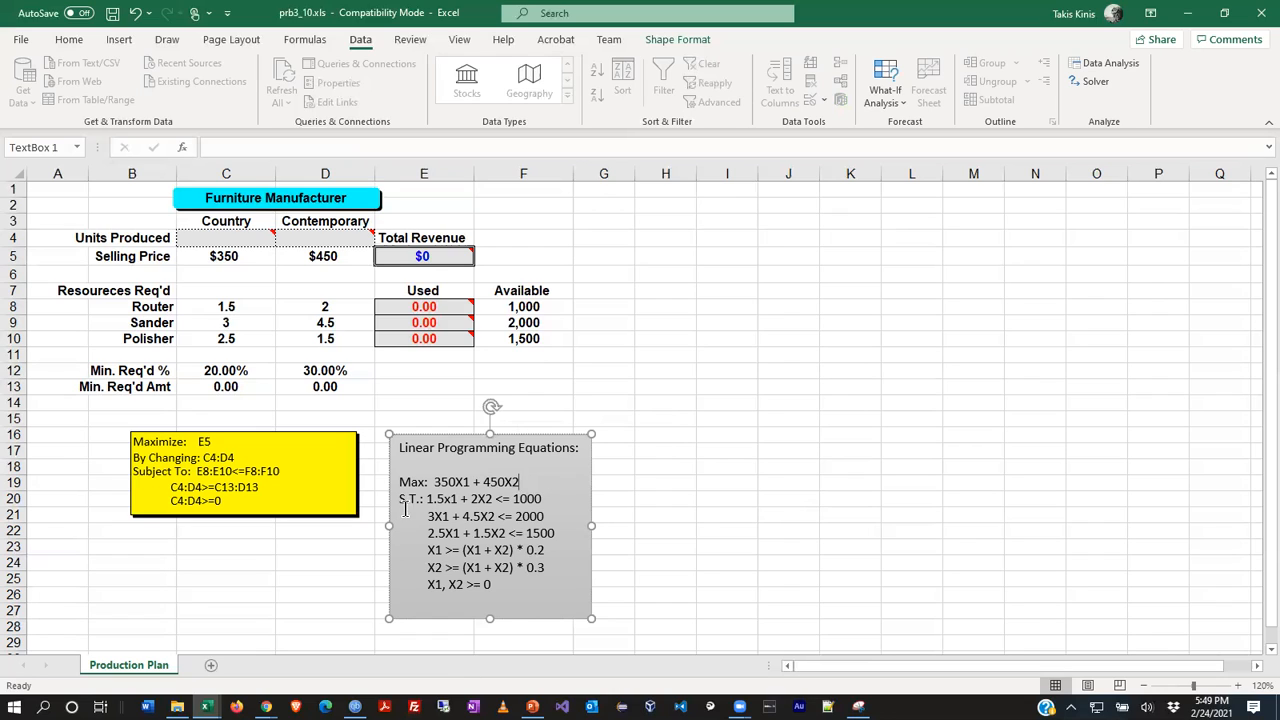
Examine the constraints in the Linear Programming Equations box and the matching router, sander and polisher requirements in C8:D10
left_click_drag(401, 503, 510, 597)
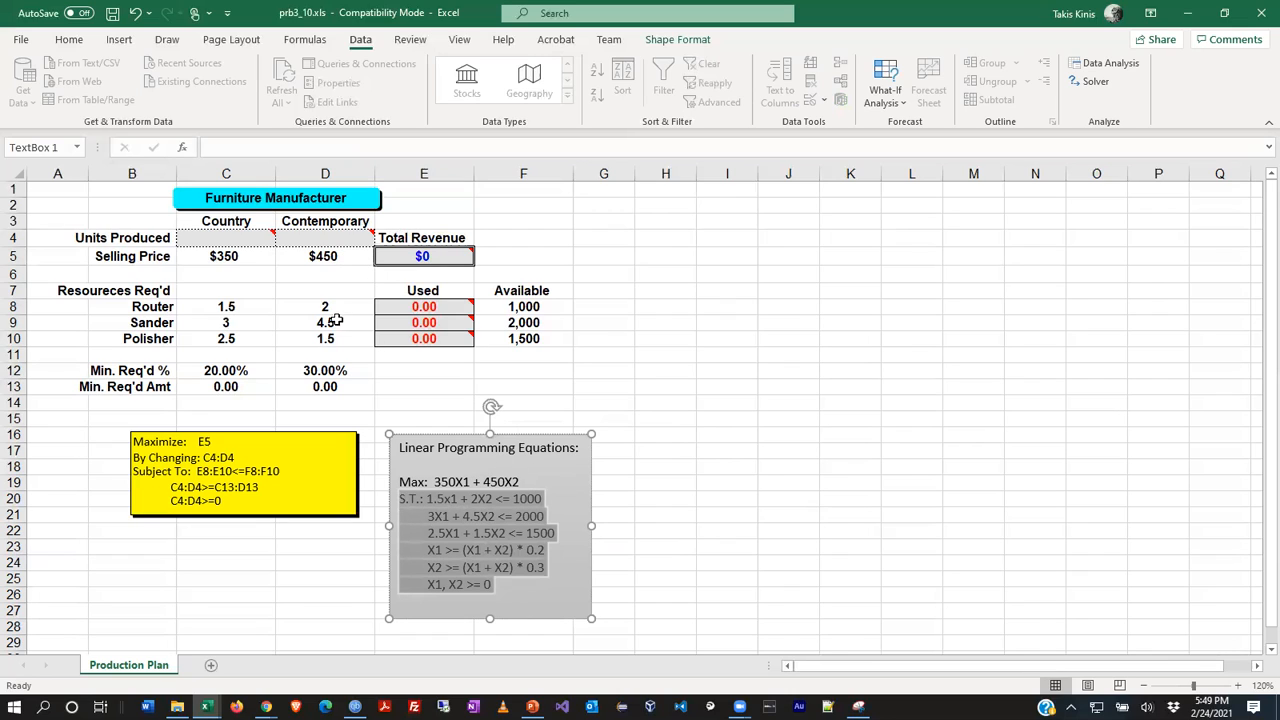
left_click(325, 250)
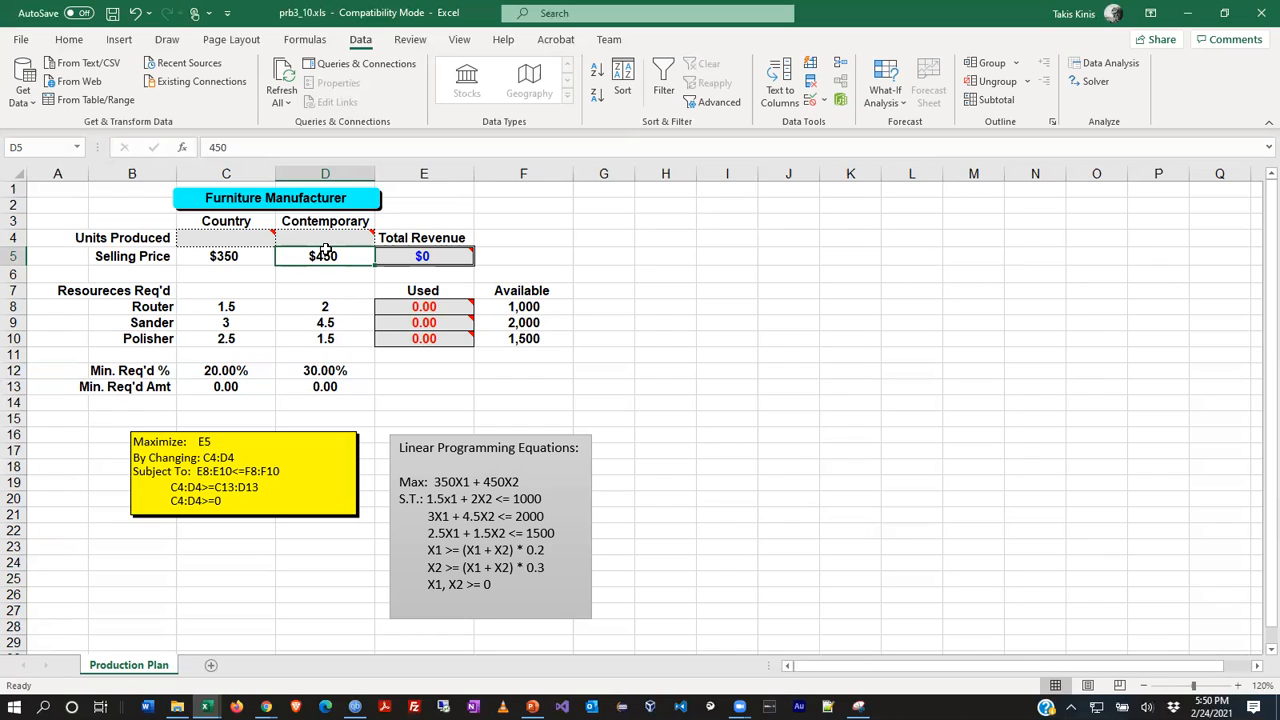
left_click(218, 306)
left_click_drag(218, 306, 353, 335)
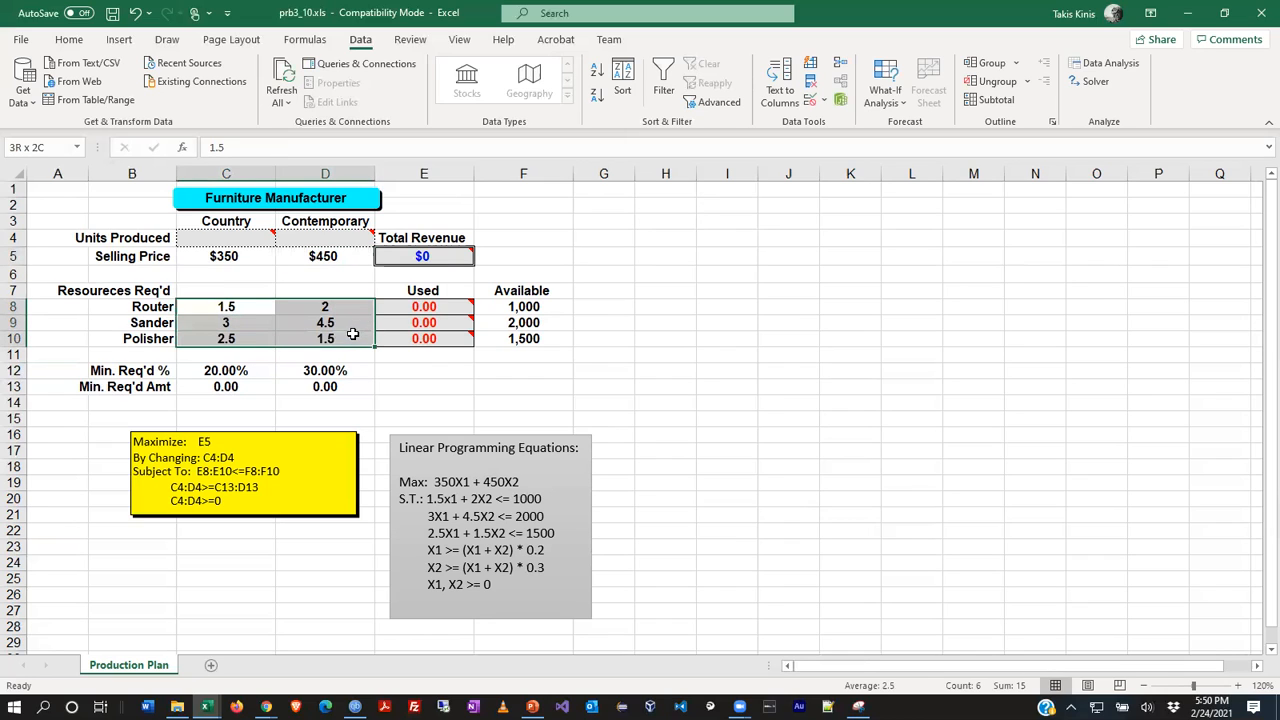
left_click(665, 372)
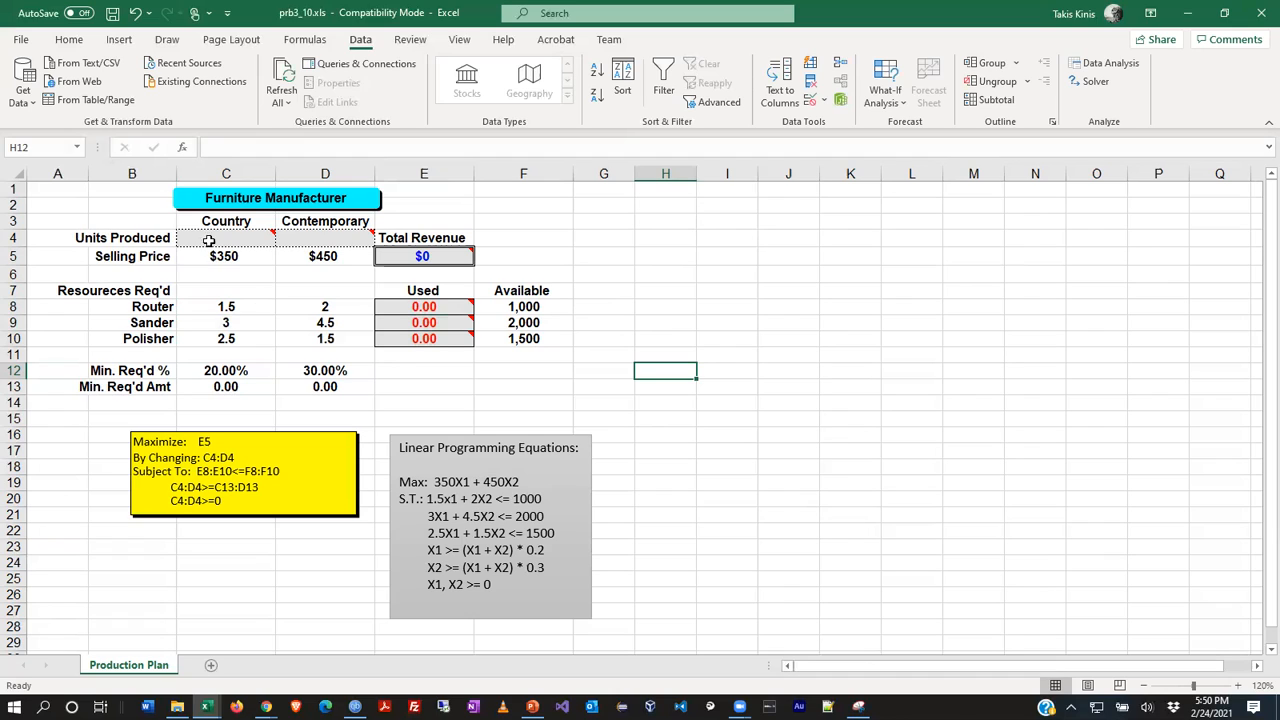
left_click(252, 306)
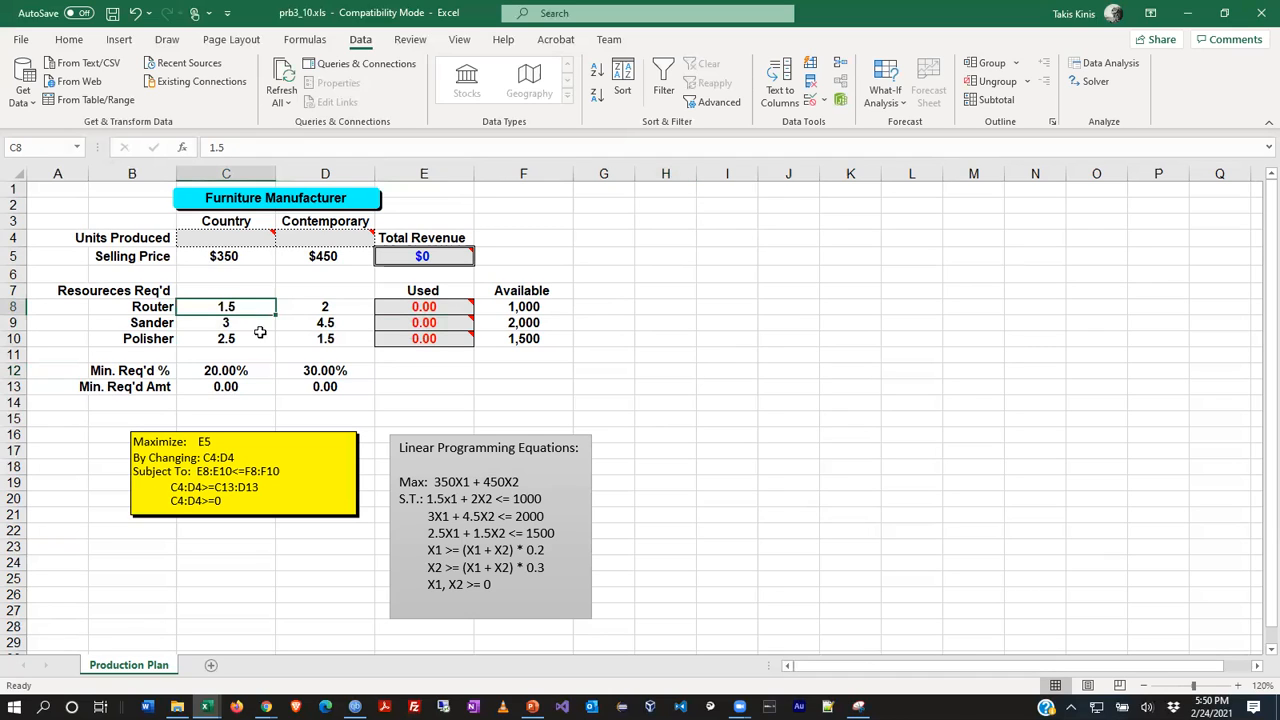
left_click(258, 320)
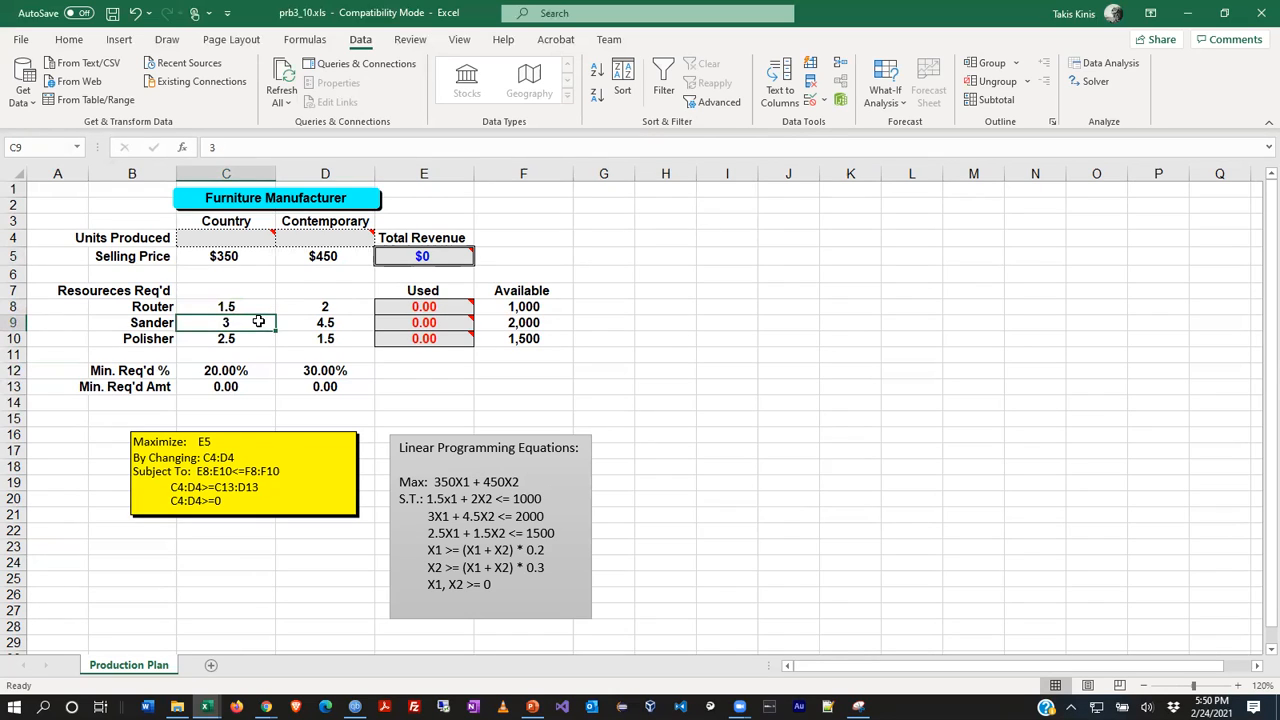
left_click(267, 346)
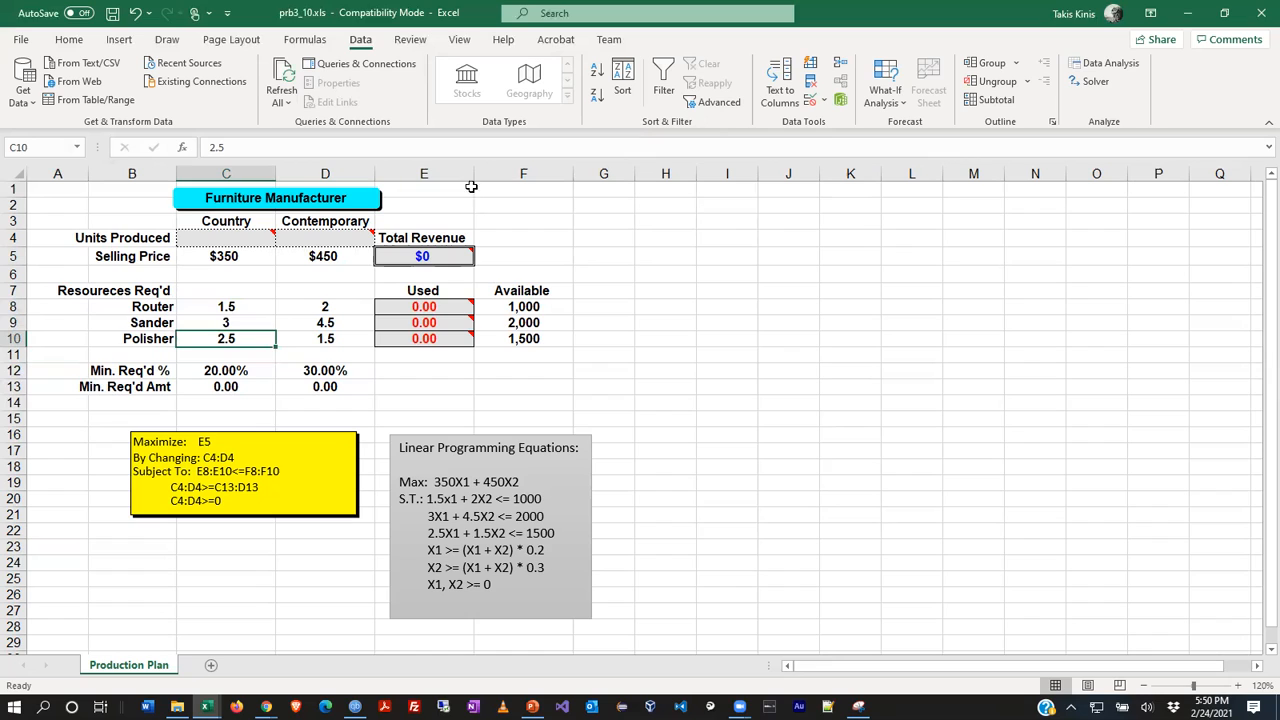
Examine the router, sander and polisher requirements for both products in C8:D10 and the available amounts in F8:F10
left_click_drag(345, 308, 334, 340)
left_click(212, 307)
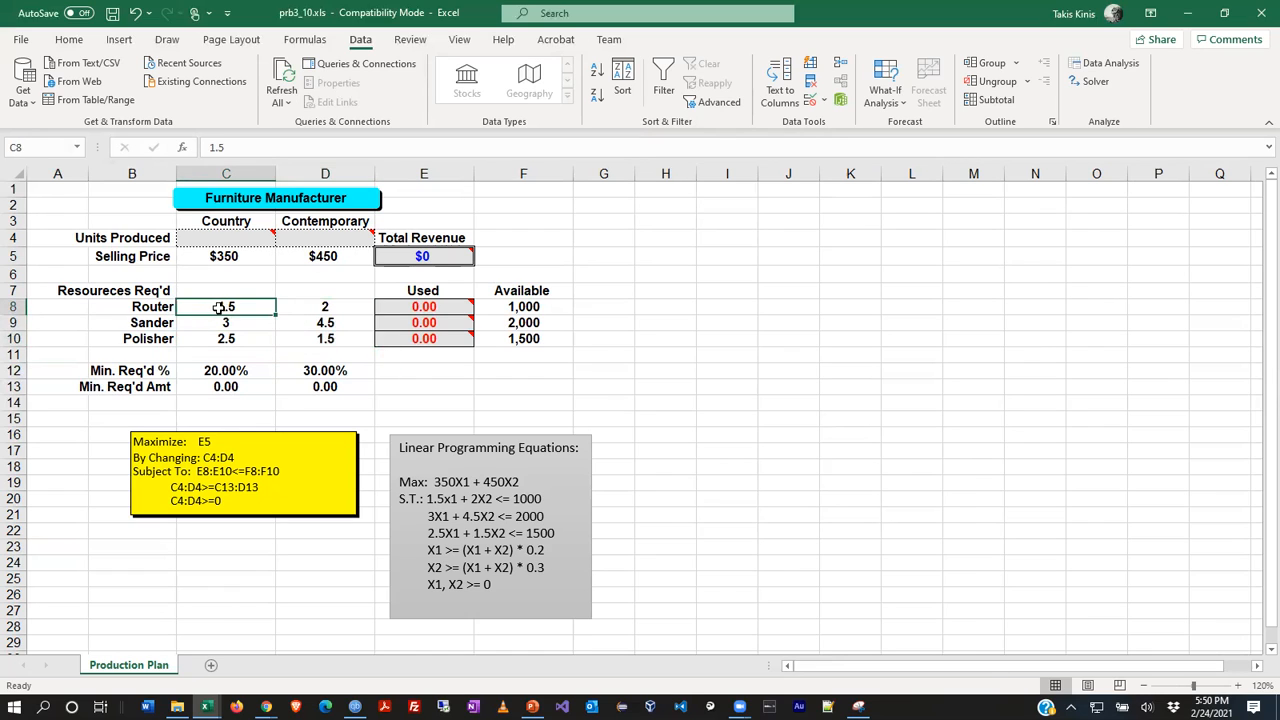
left_click(340, 307)
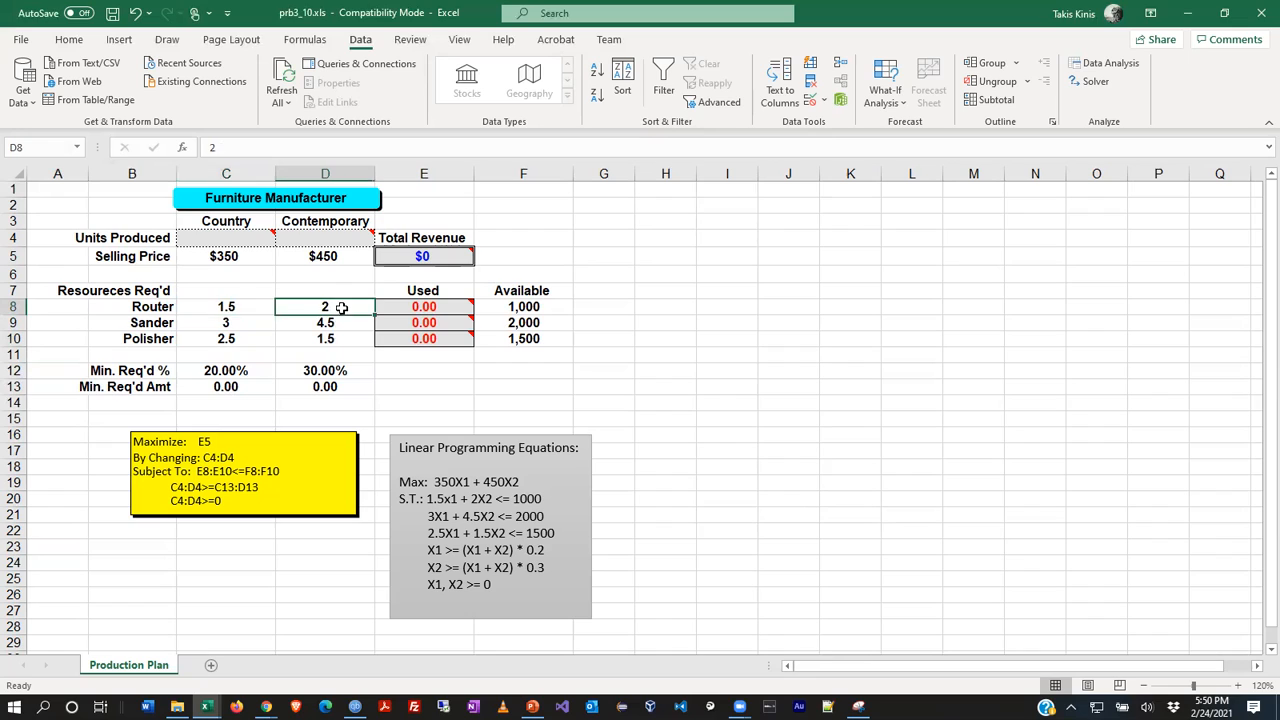
left_click(232, 305)
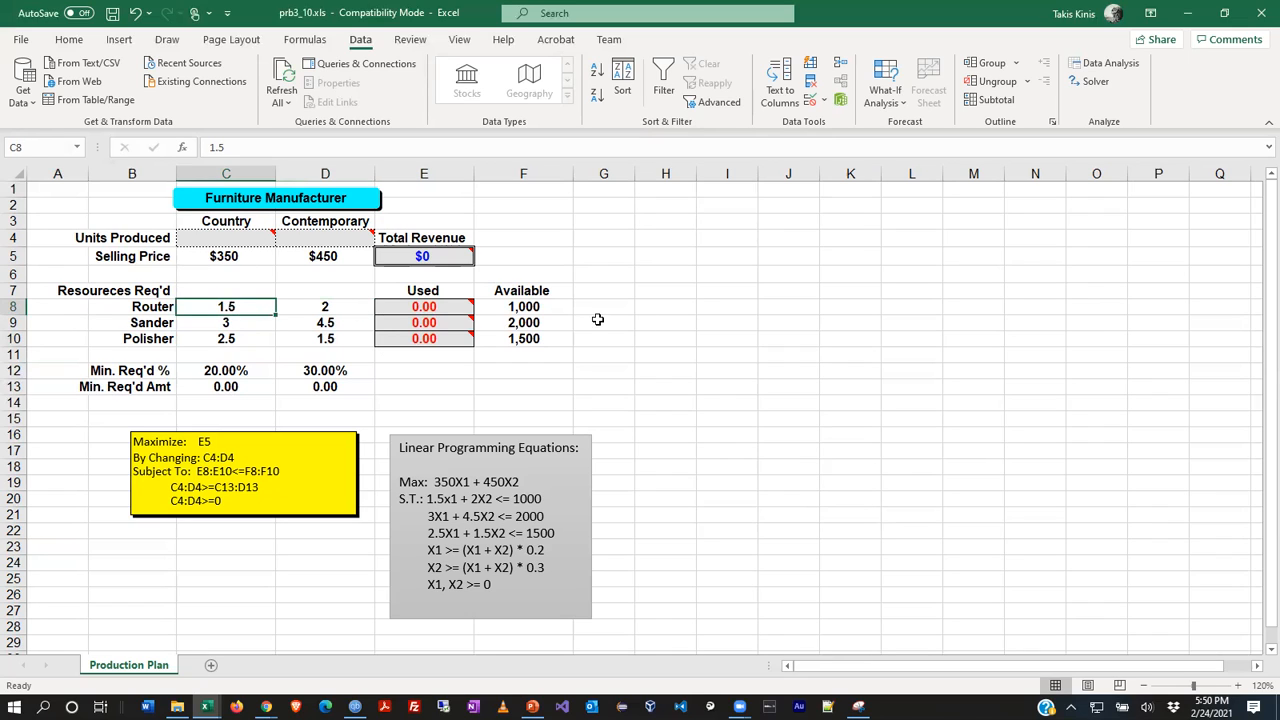
left_click(514, 306)
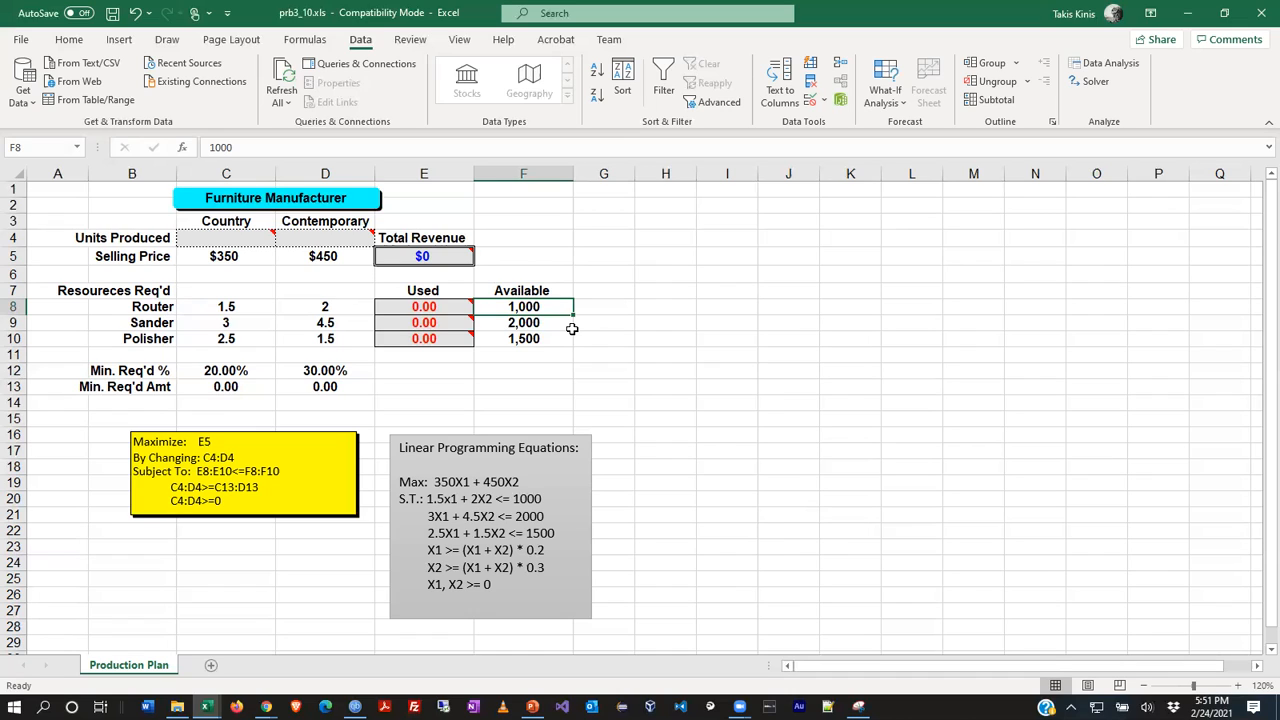
left_click(514, 324)
left_click(521, 343)
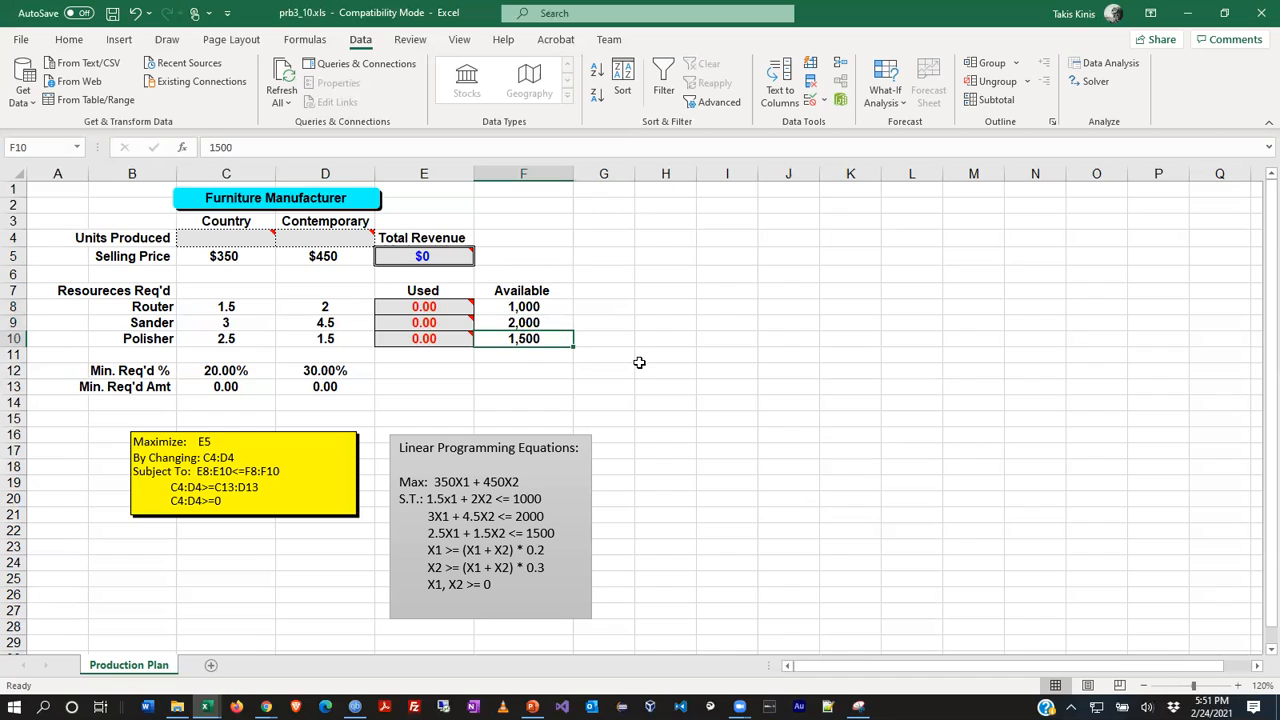
Examine the router Used formula in E8, the units and requirement cells it combines, and the matching availability in F8
left_click(424, 307)
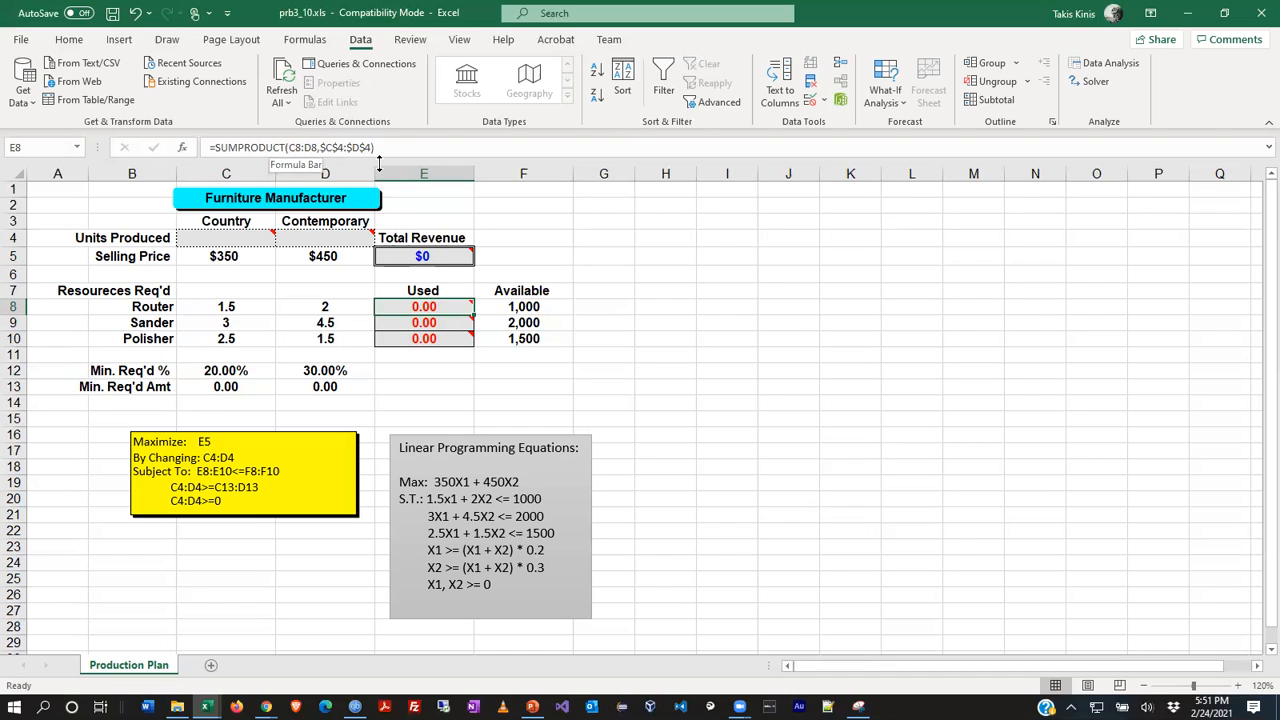
mouse_move(434, 306)
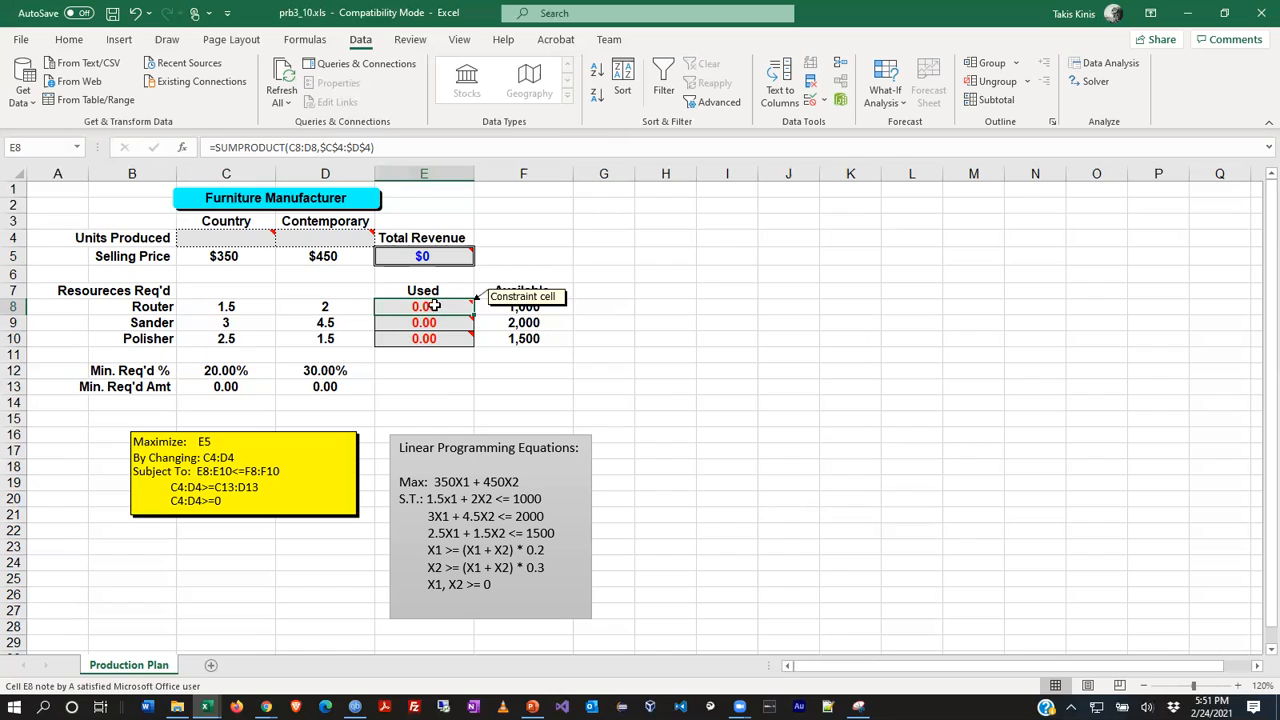
left_click(228, 238)
left_click(226, 306)
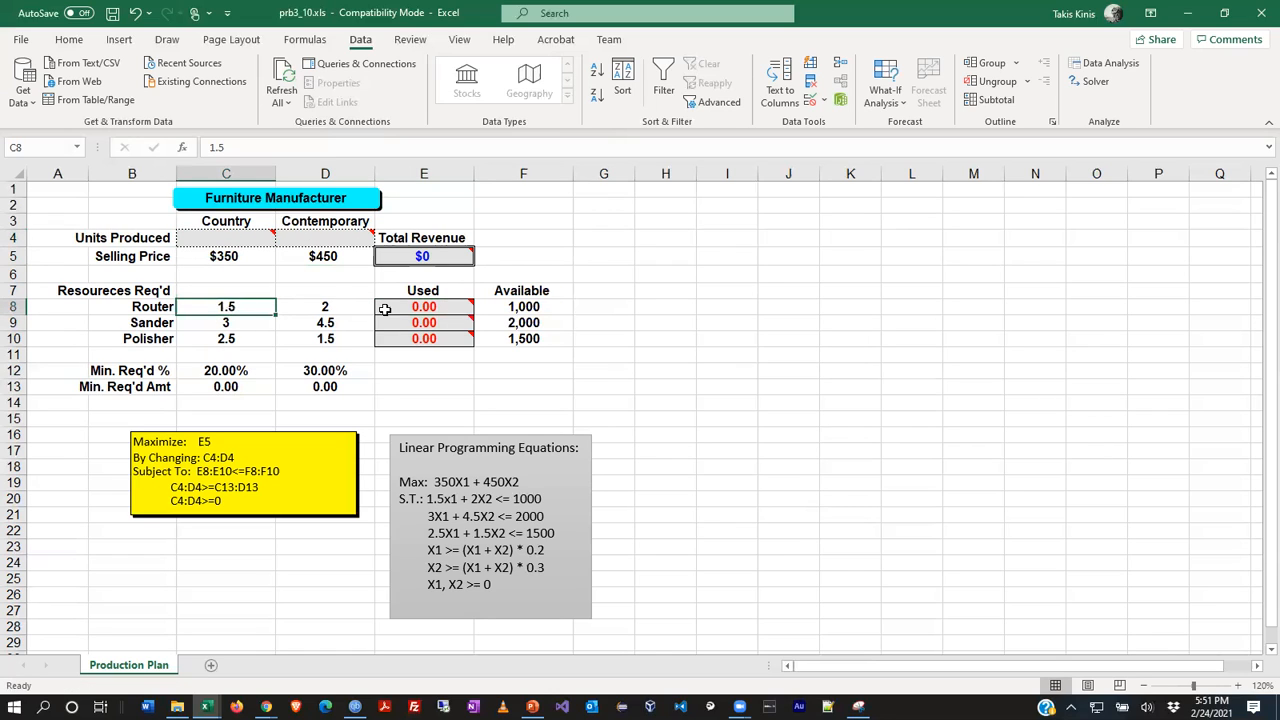
left_click(330, 226)
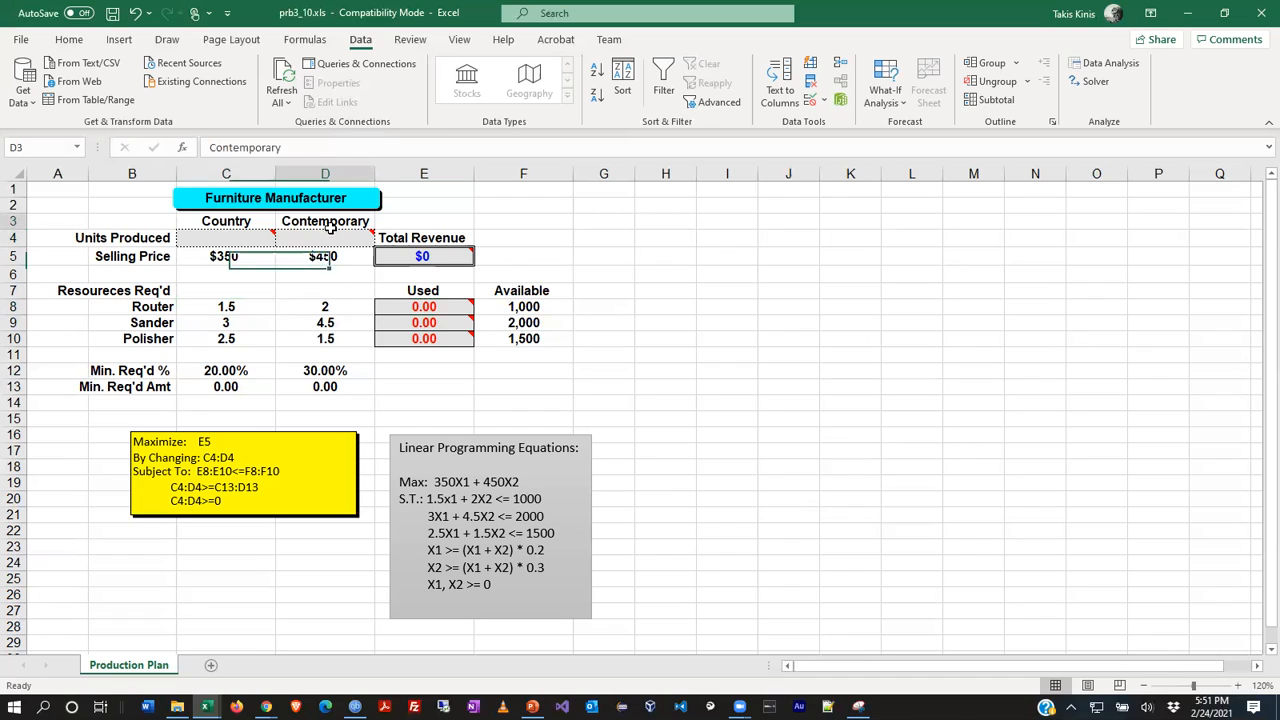
left_click(339, 311)
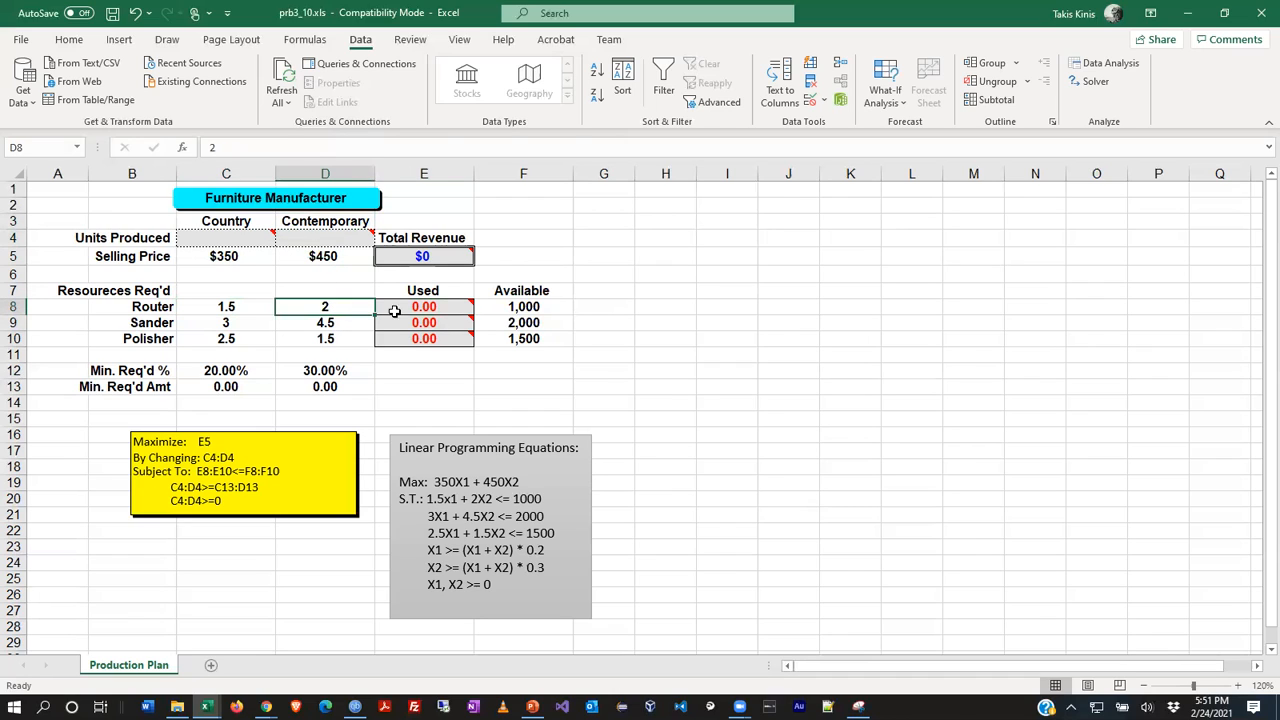
left_click(427, 311)
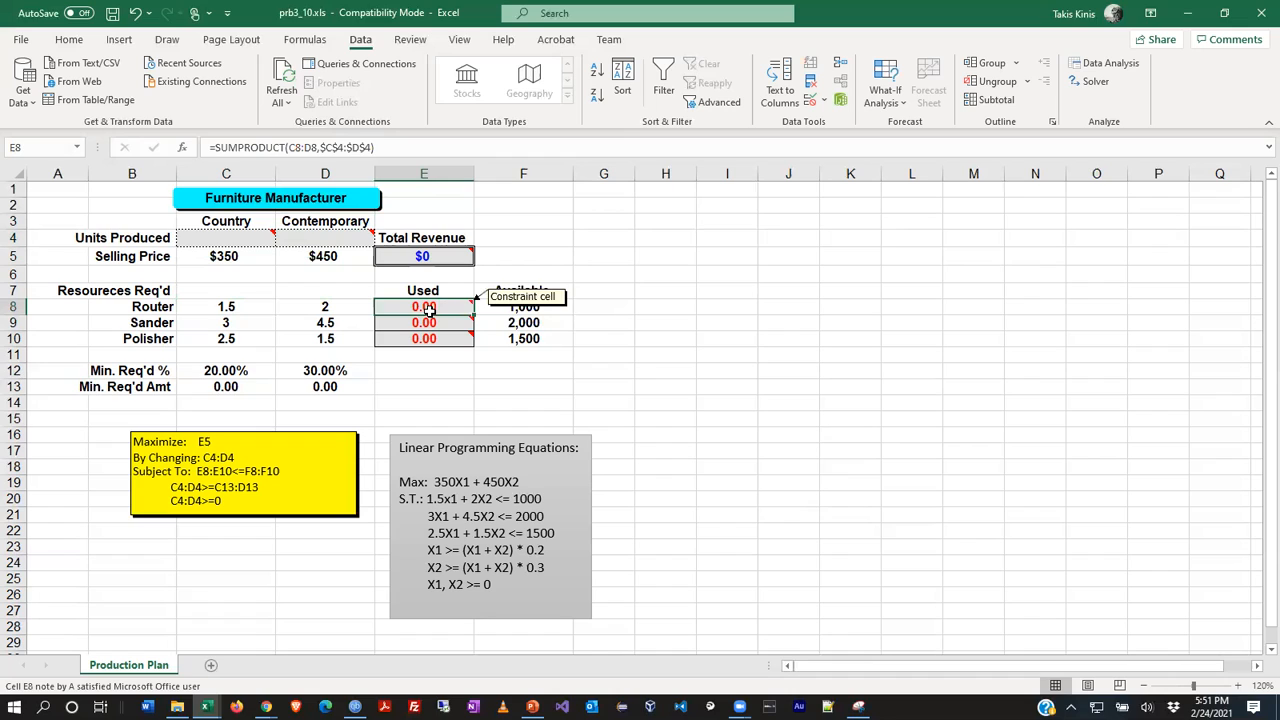
left_click(500, 306)
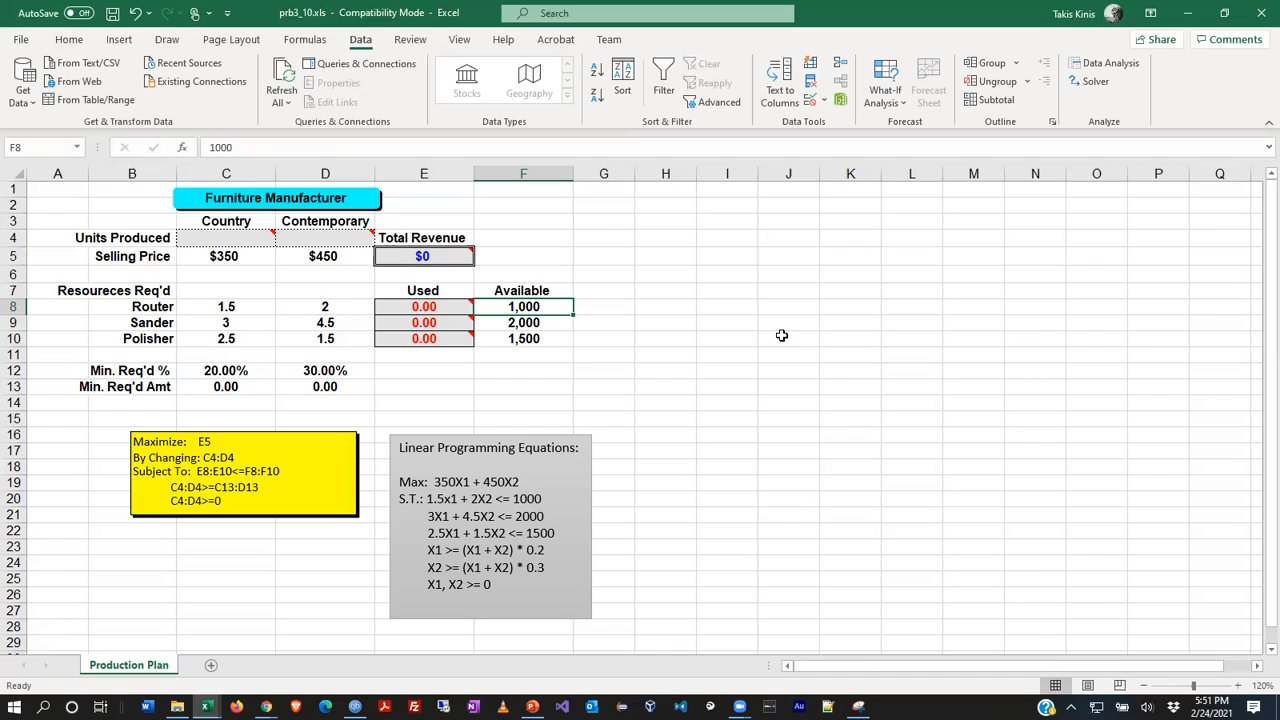
Set the units produced to 1 for both Country and Contemporary in cells C4 and D4
left_click(242, 237)
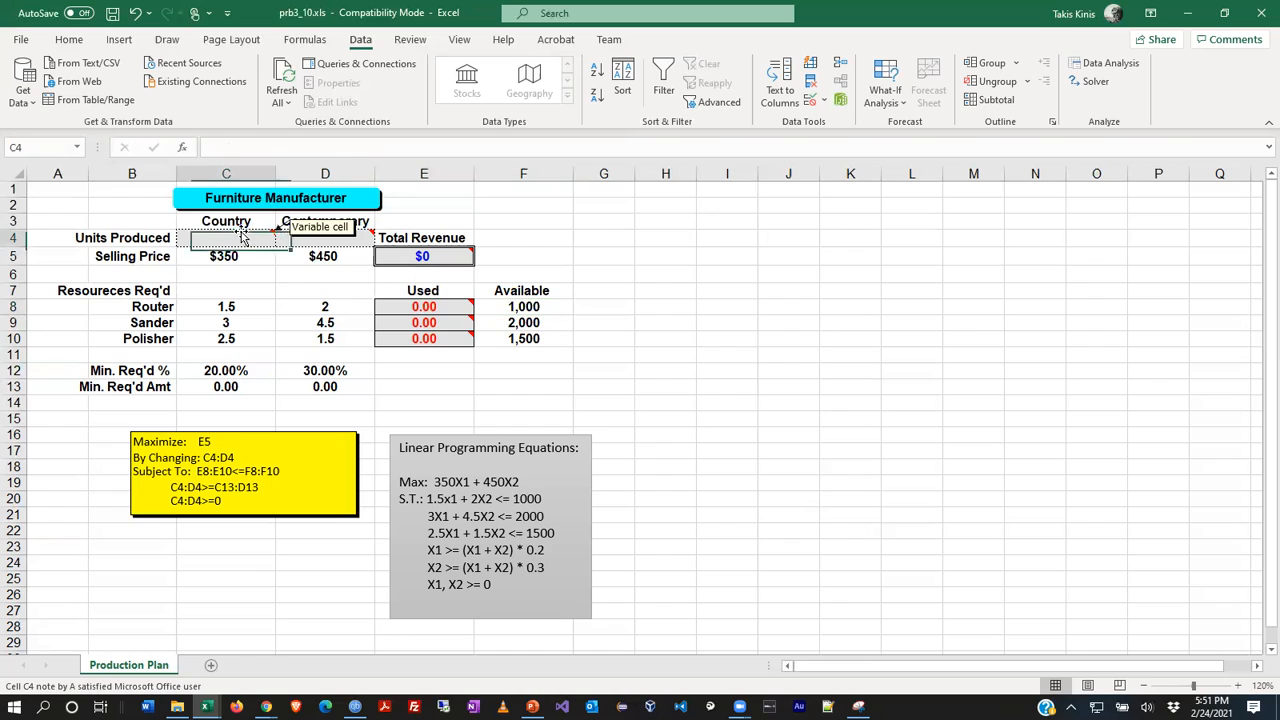
type("1")
key("Return")
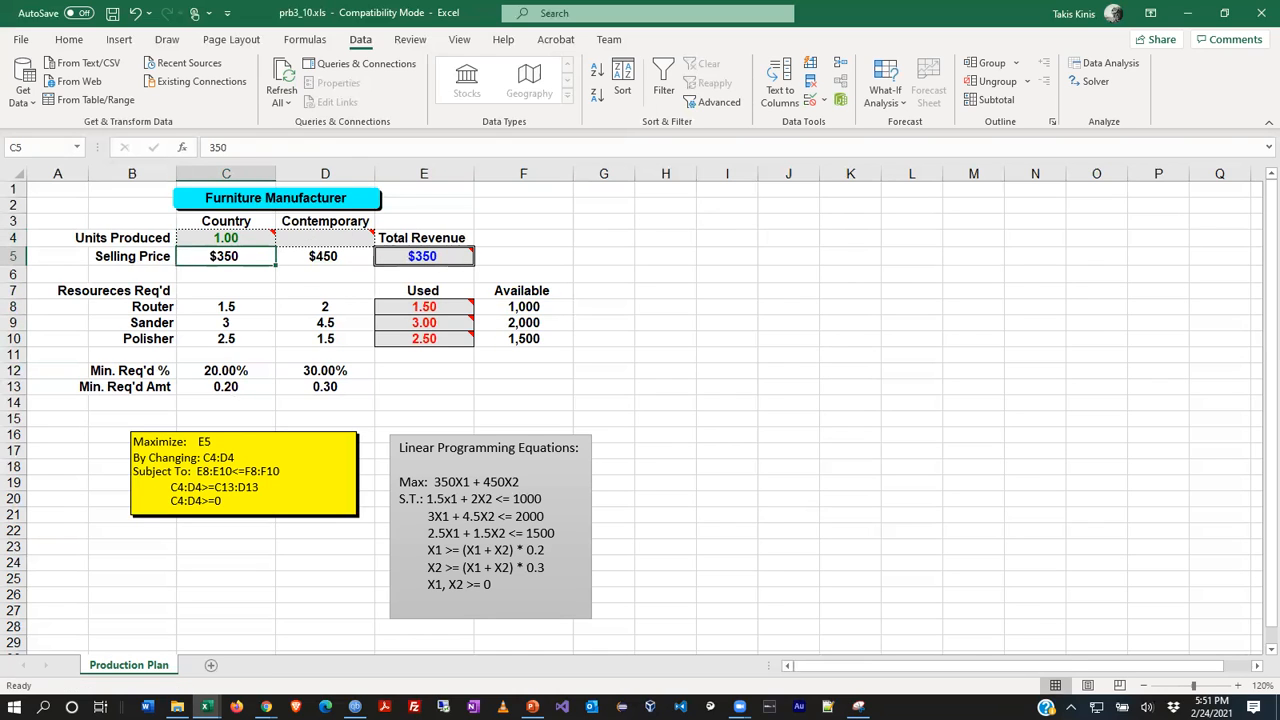
left_click(318, 236)
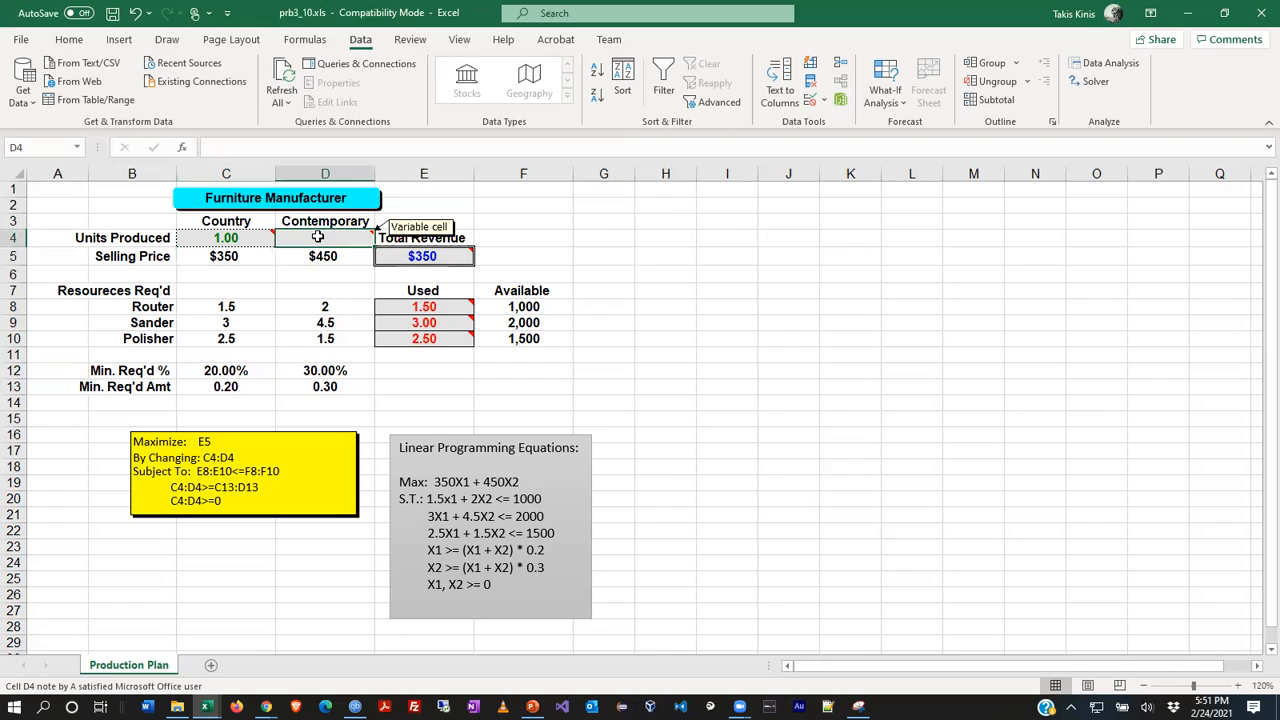
type("1")
key("Return")
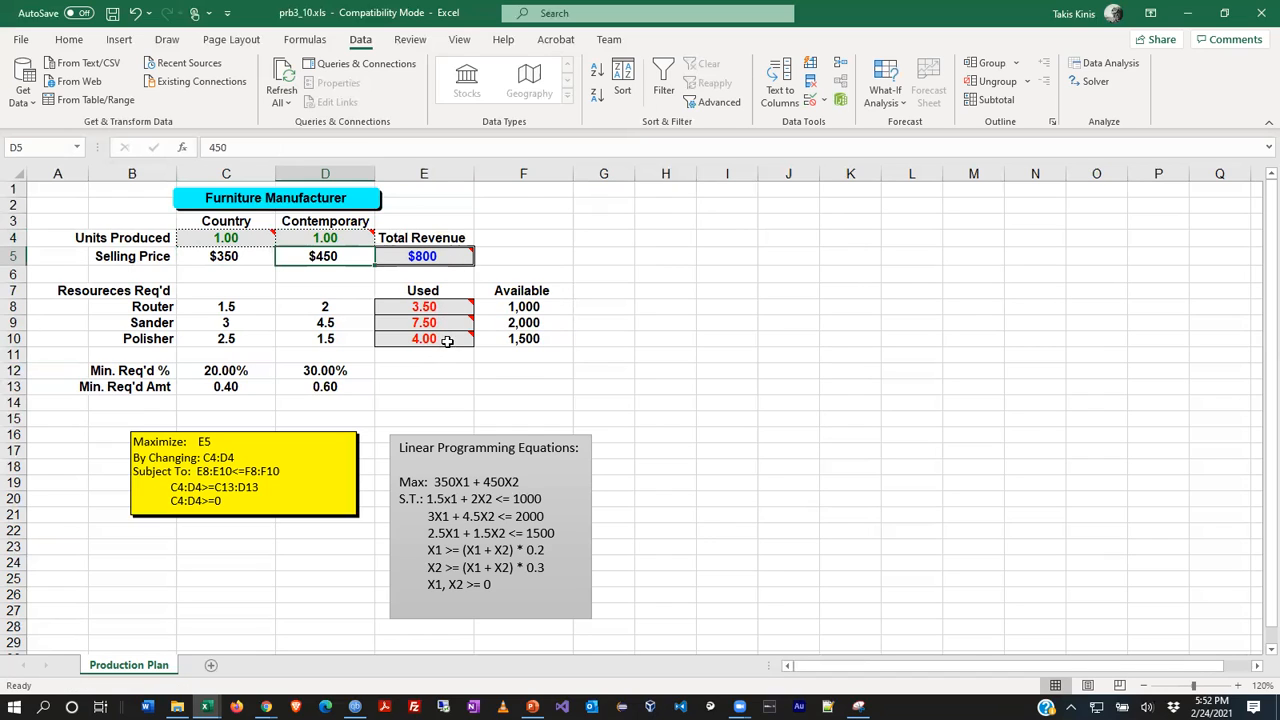
Review the variable cells C4:D4, the Total Revenue cell E5, and the Used and Available resource ranges E8:E10 and F8:F10
mouse_move(452, 344)
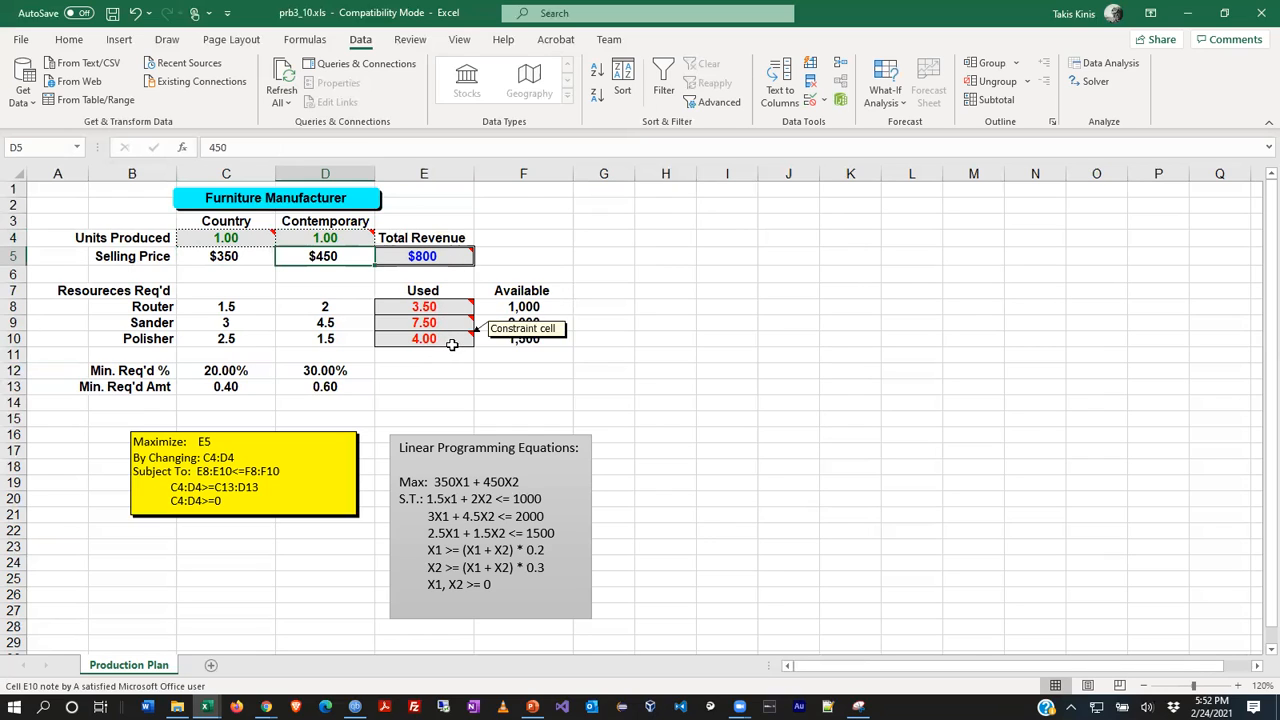
left_click(228, 237)
left_click(322, 236)
left_click(245, 236)
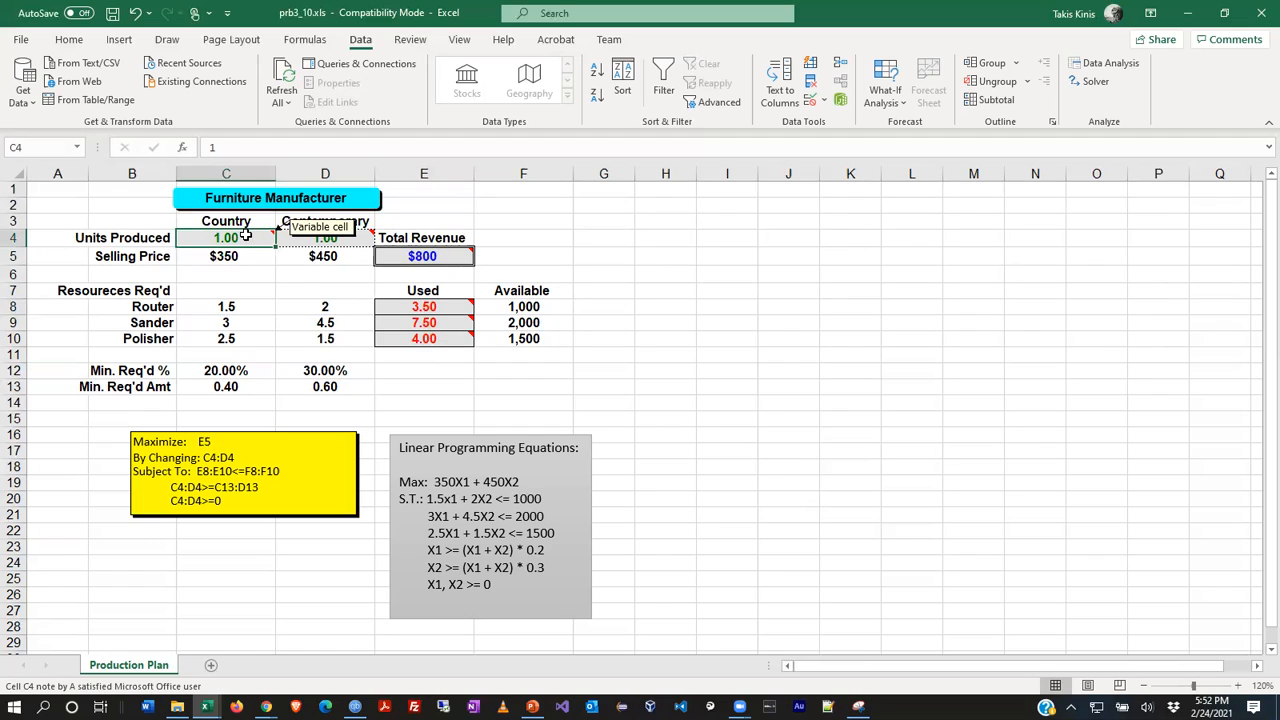
left_click(436, 256)
left_click_drag(452, 300, 458, 336)
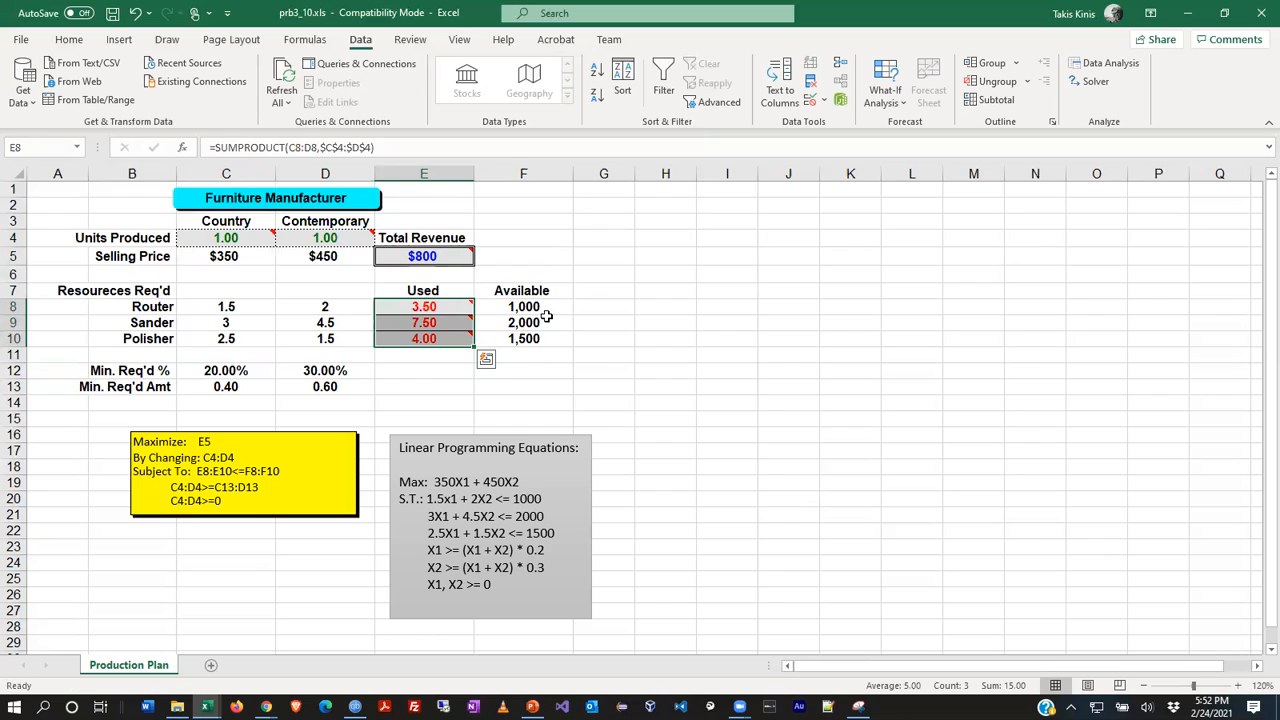
left_click_drag(552, 303, 545, 342)
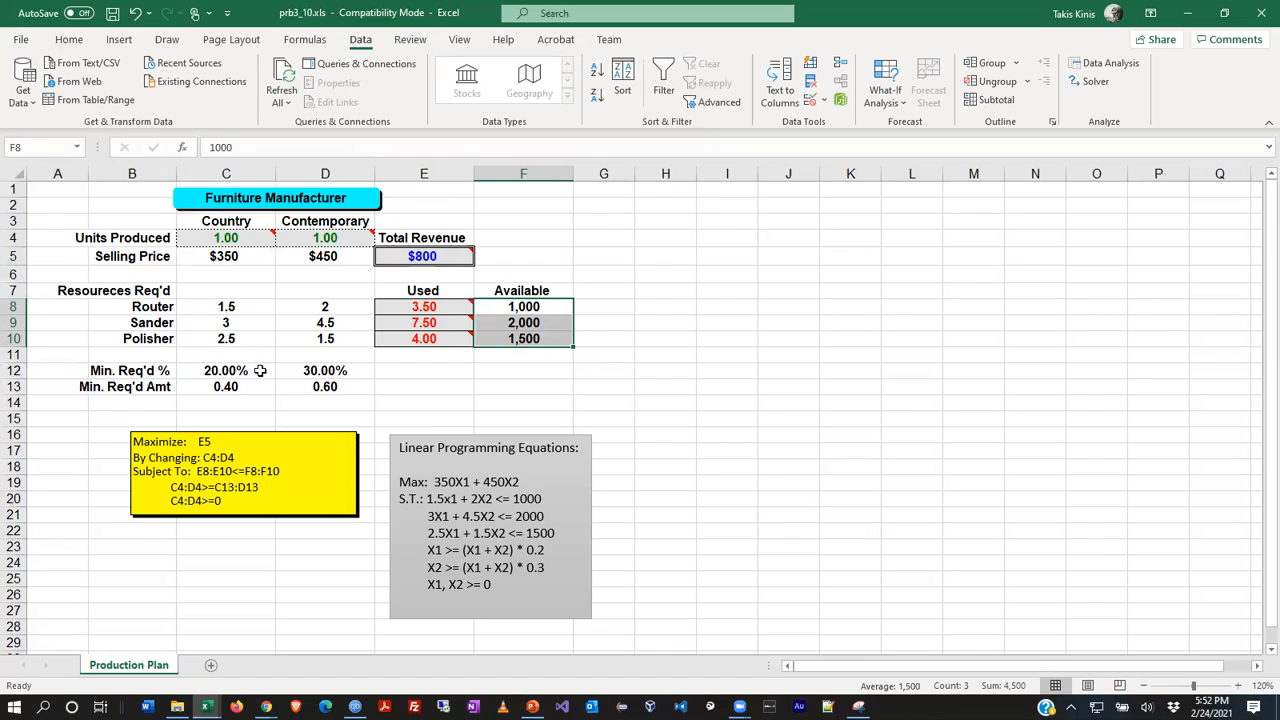
Examine the minimum required percentages and amounts for Country and Contemporary in C12:D13
left_click(259, 370)
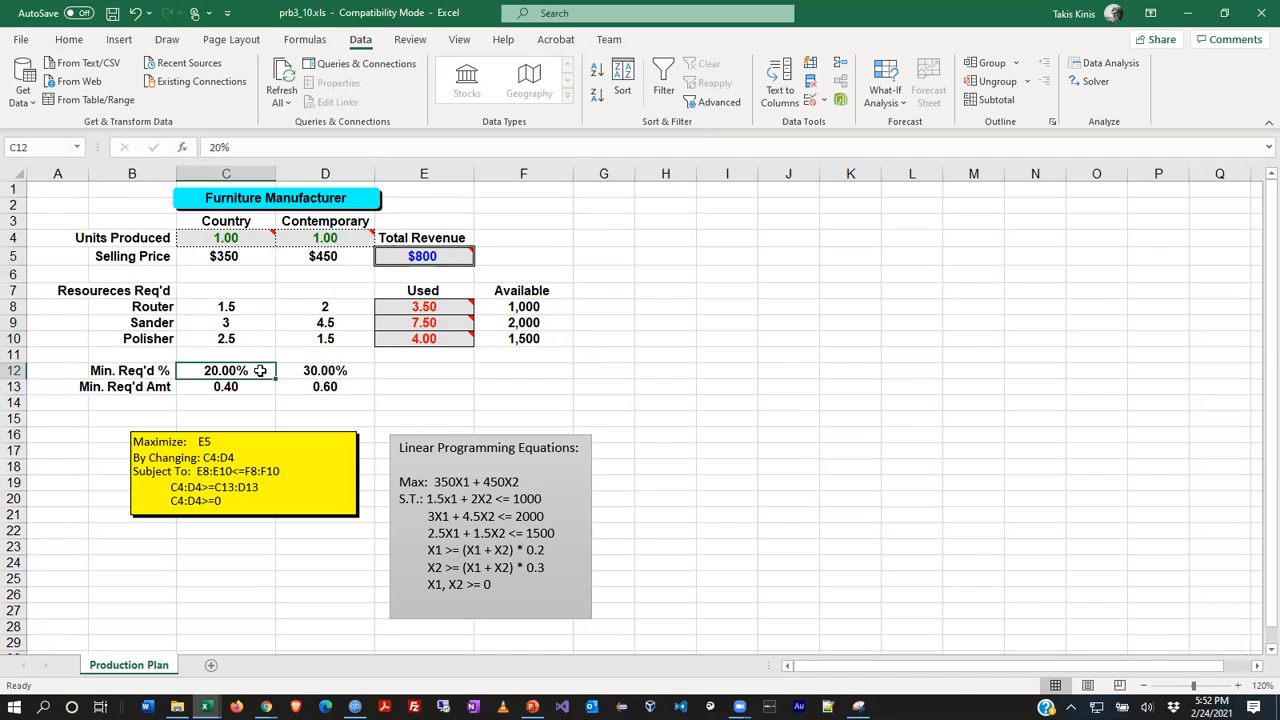
left_click_drag(259, 370, 252, 386)
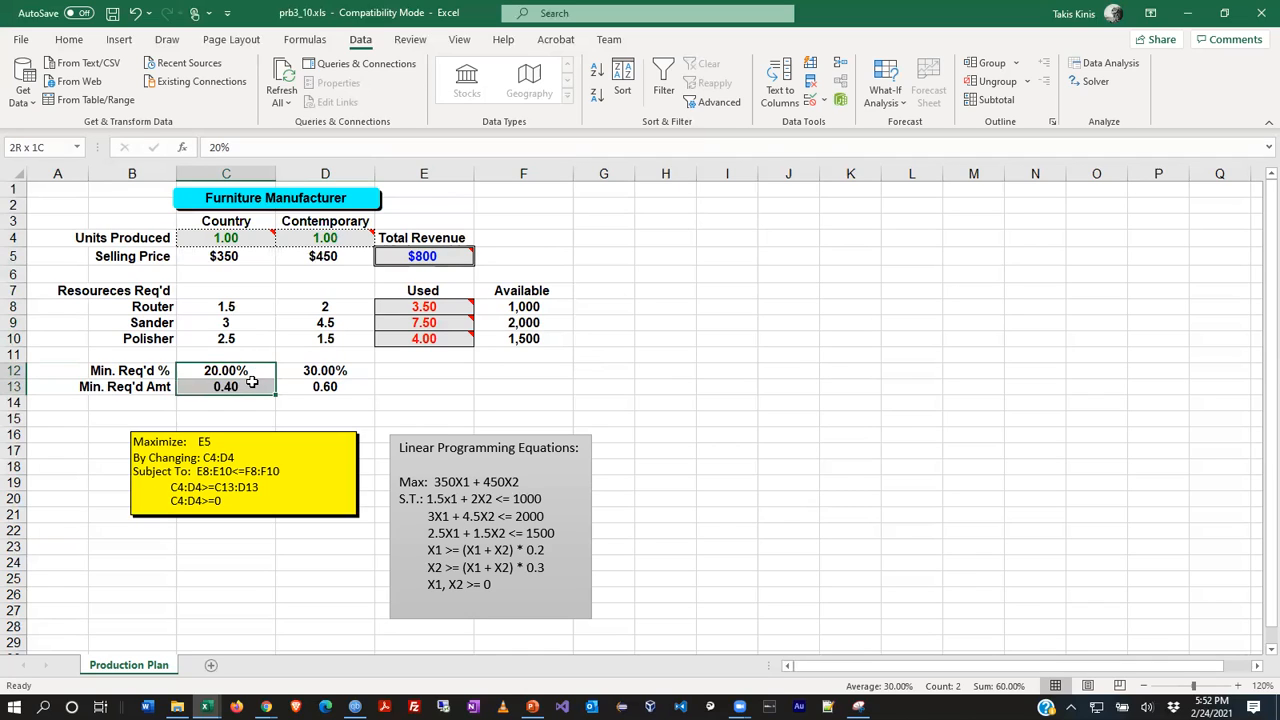
left_click(354, 371)
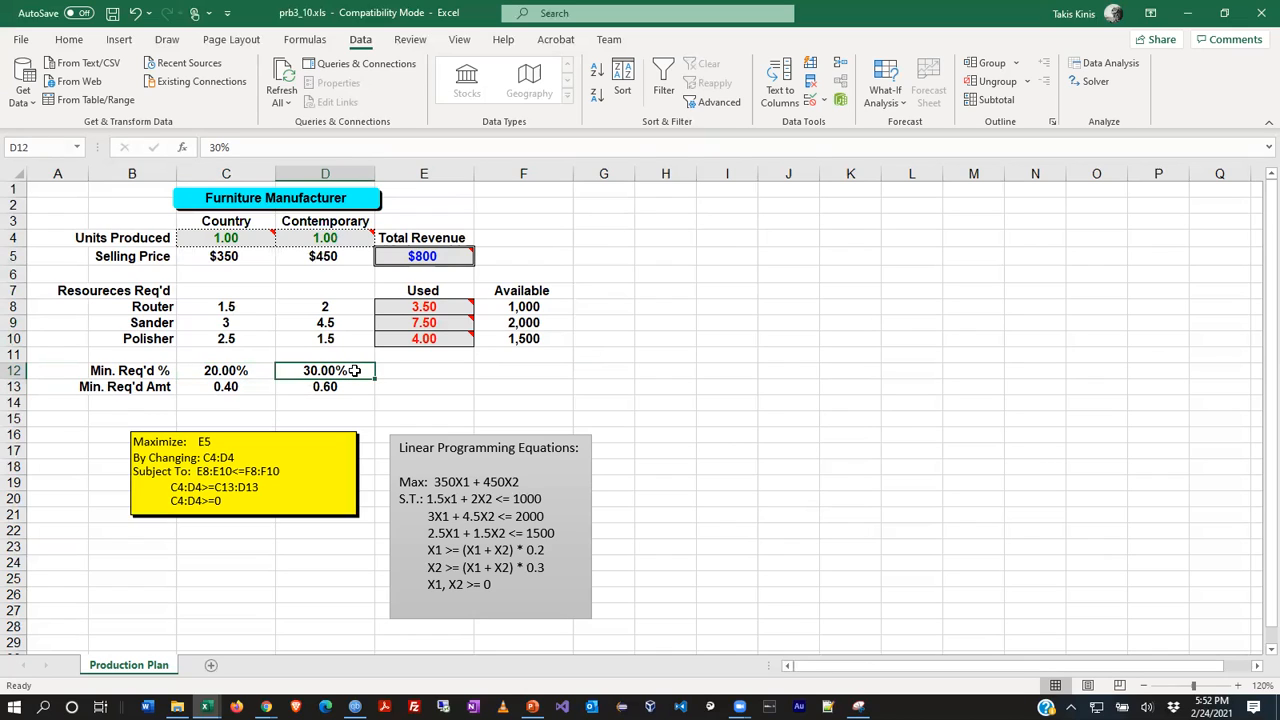
left_click_drag(354, 371, 356, 389)
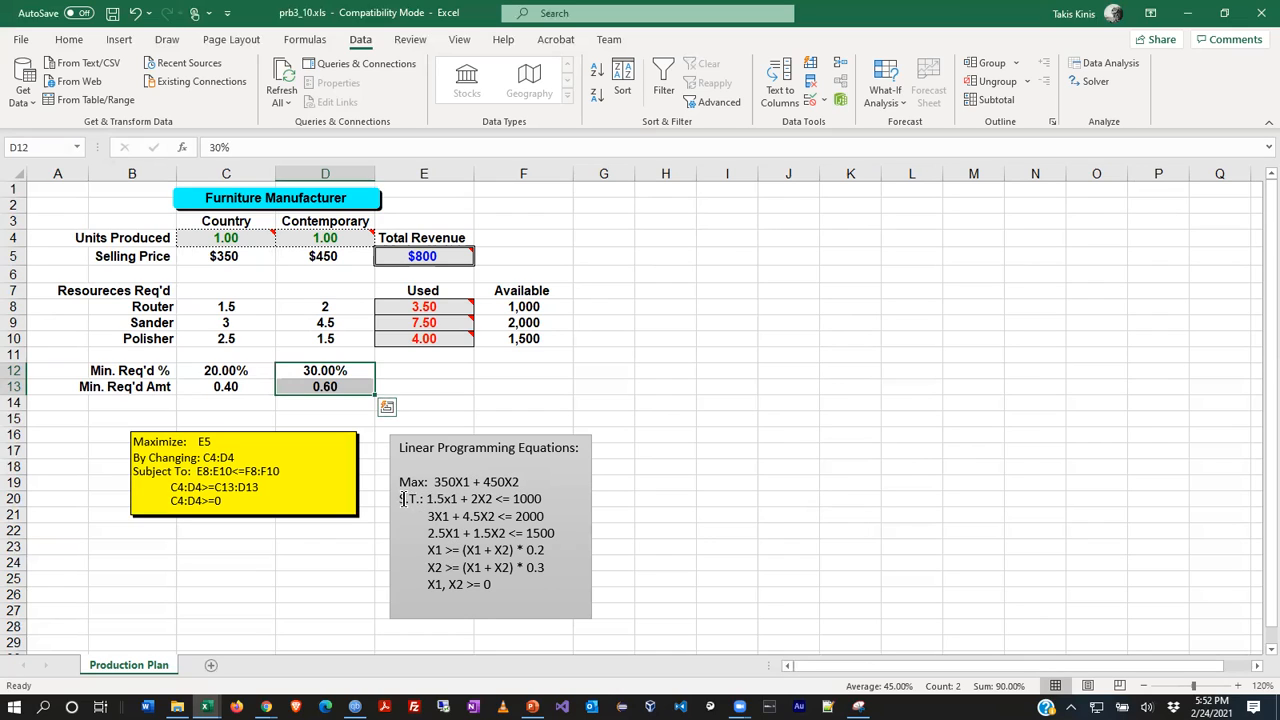
Review the objective function, resource constraints and non-negativity condition in the Linear Programming Equations box
left_click_drag(399, 482, 547, 477)
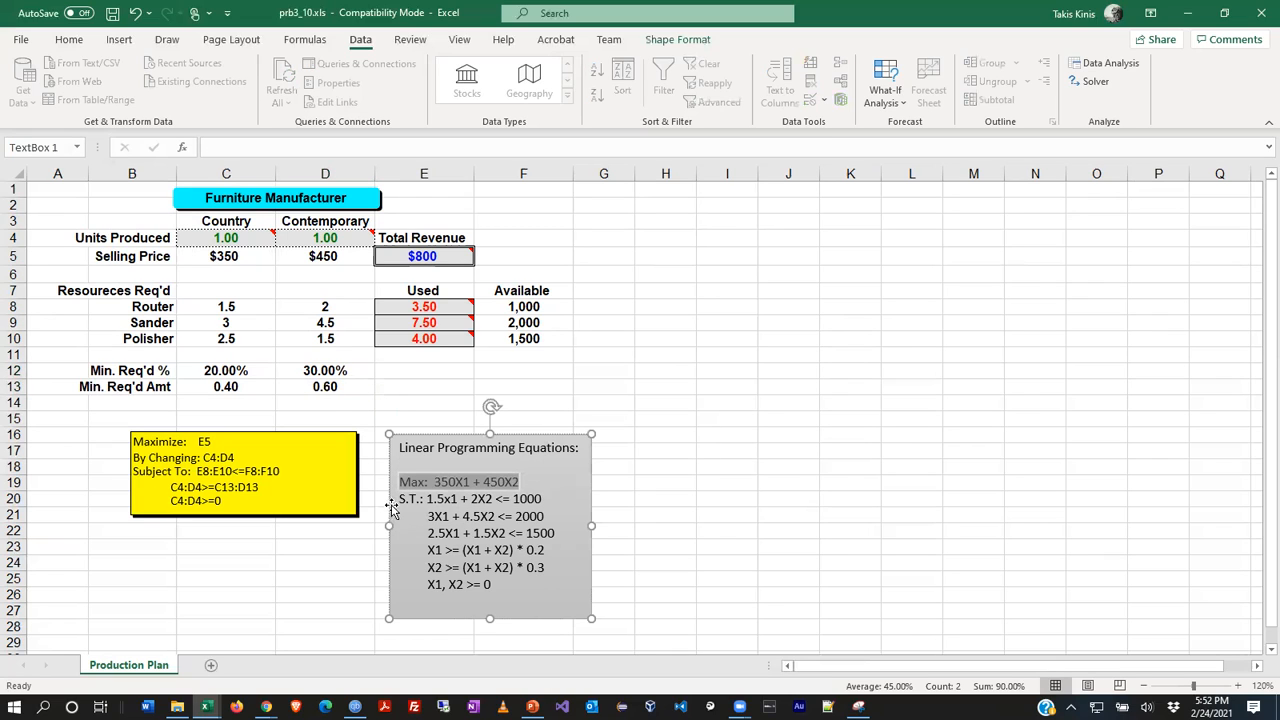
left_click_drag(400, 498, 424, 503)
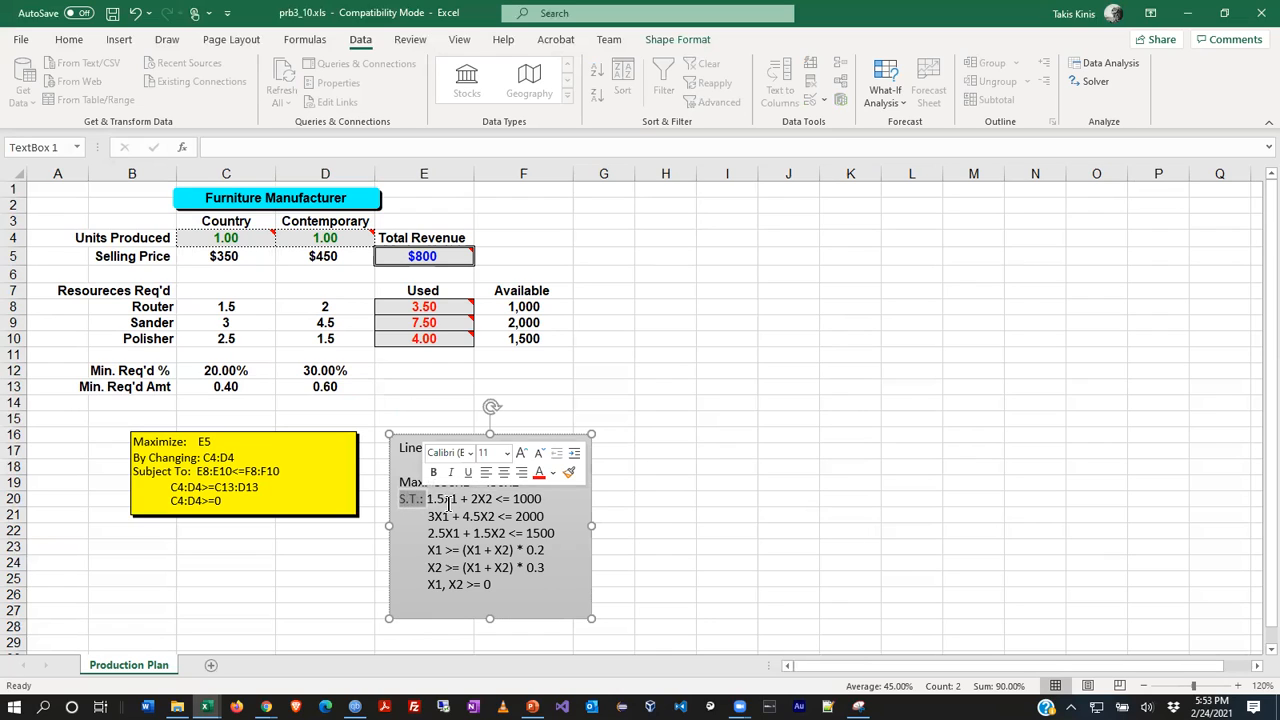
left_click(555, 533)
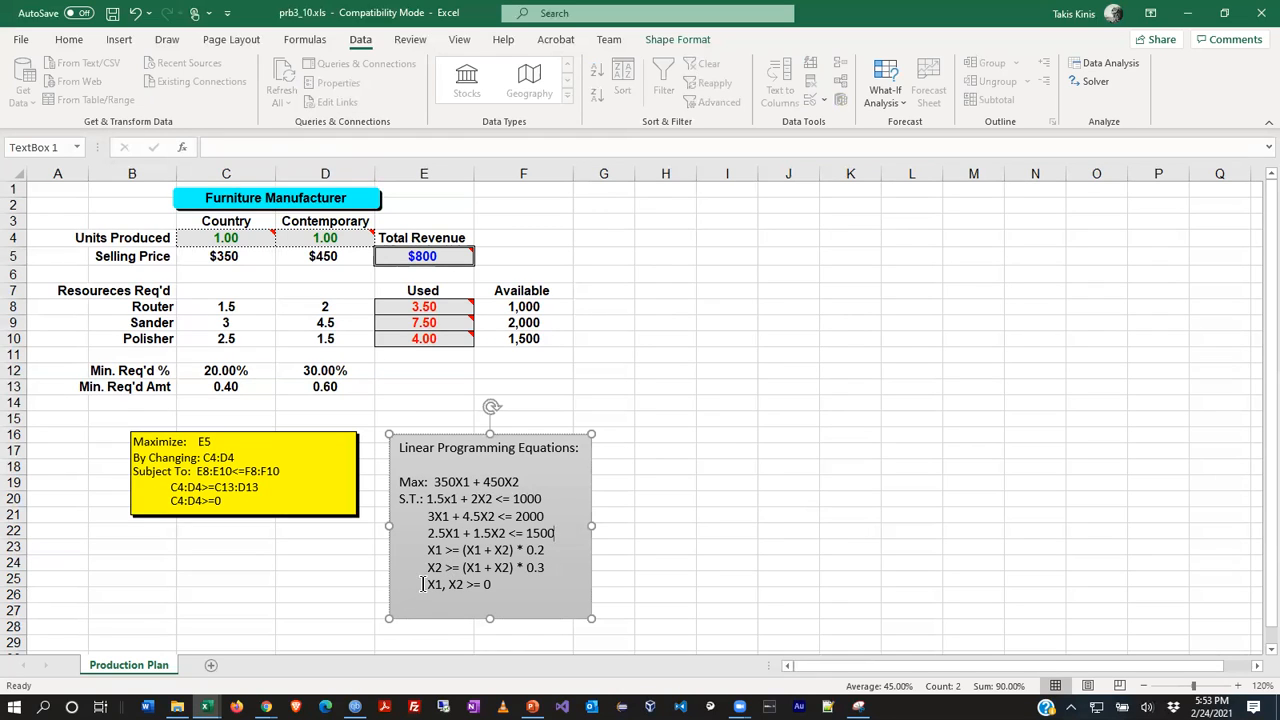
left_click_drag(425, 585, 501, 584)
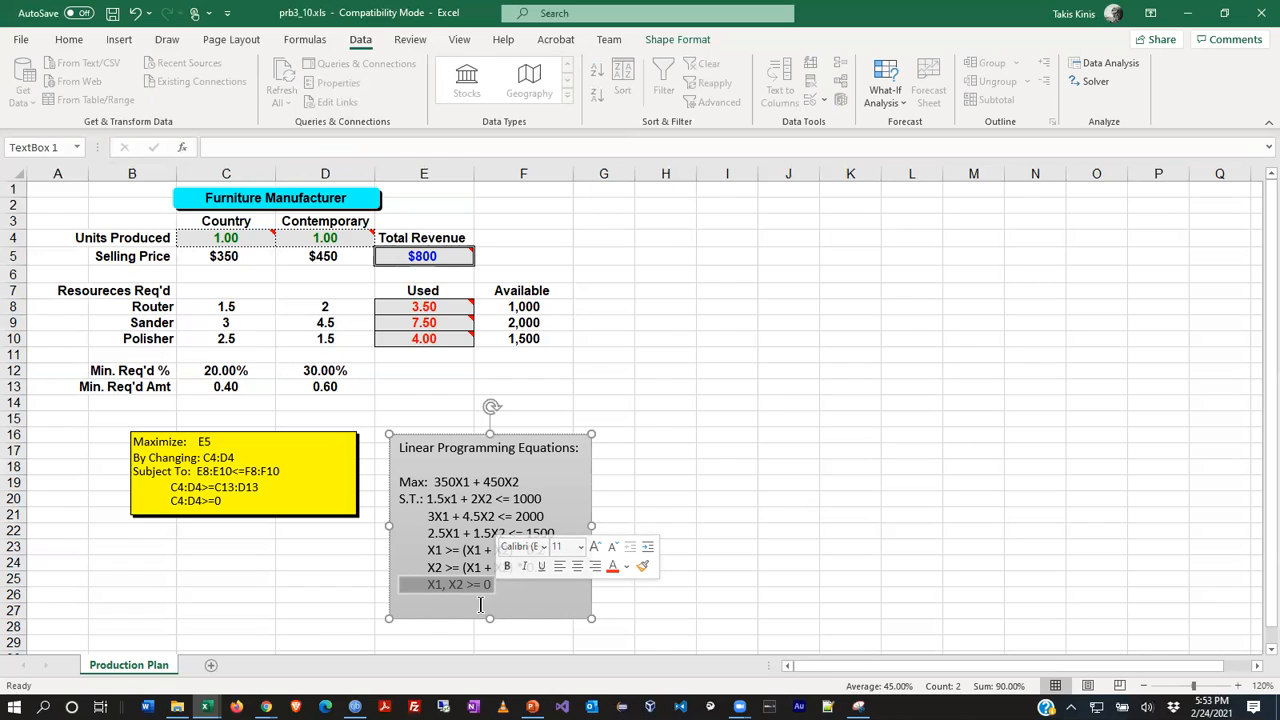
left_click(481, 604)
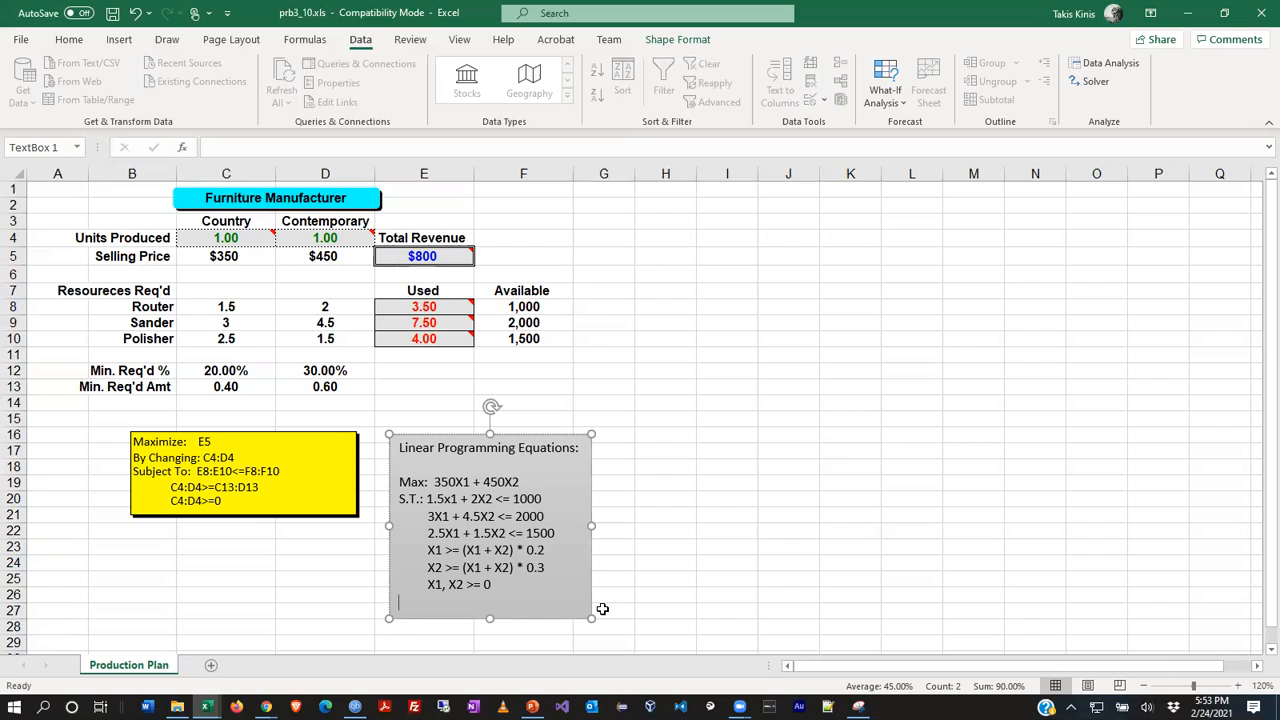
Compare the objective function's variables with the units produced in C4:D4 and the Used constraint cells in E8:E10
left_click_drag(457, 482, 520, 479)
left_click(232, 244)
left_click(333, 238)
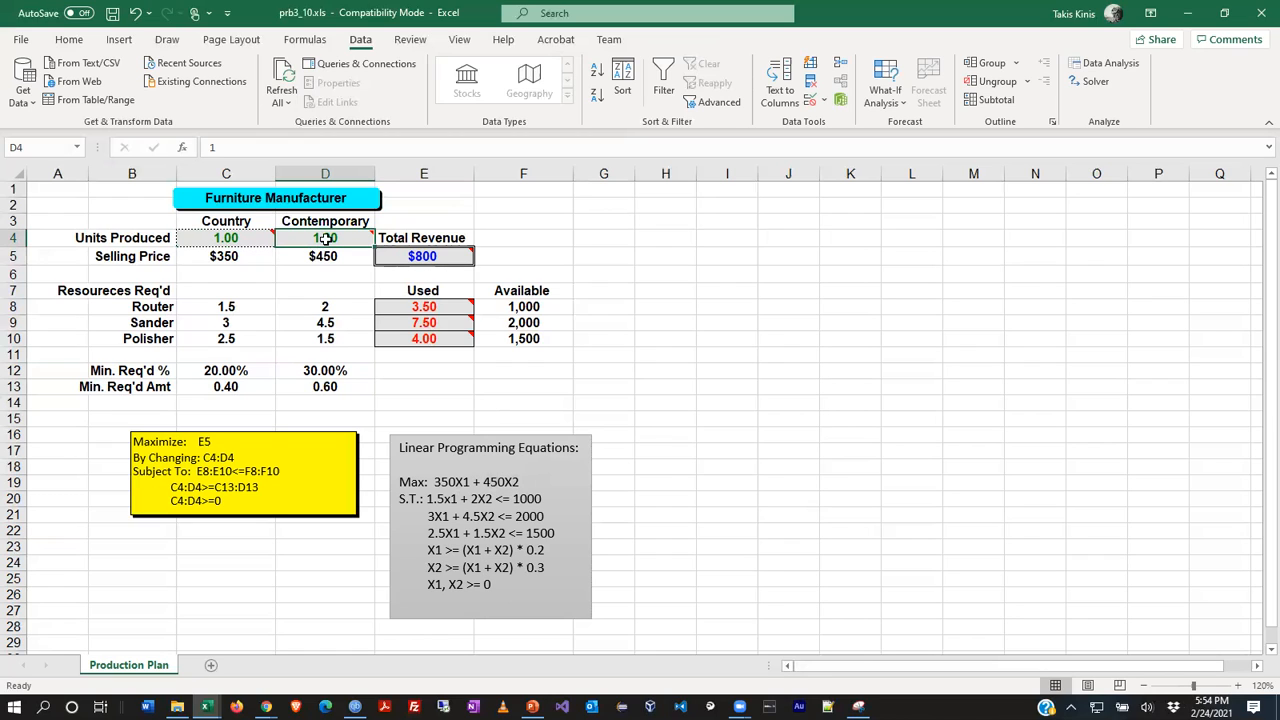
mouse_move(458, 308)
mouse_move(415, 340)
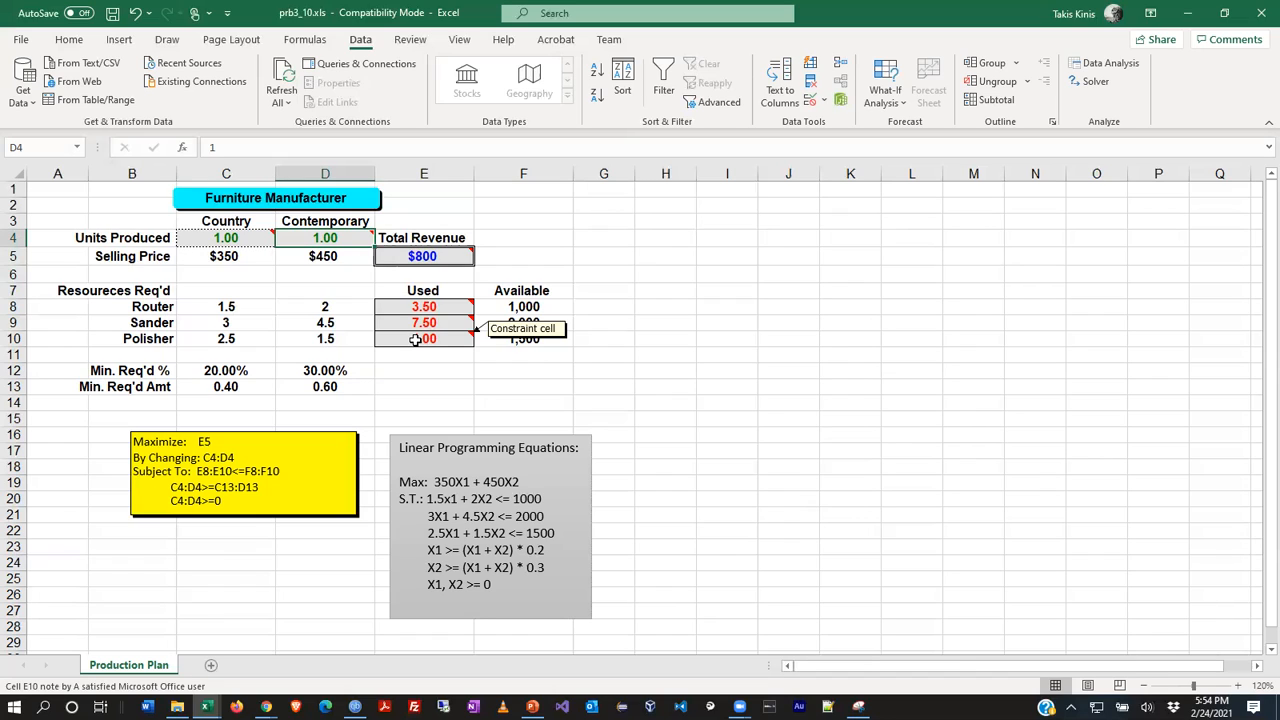
mouse_move(384, 305)
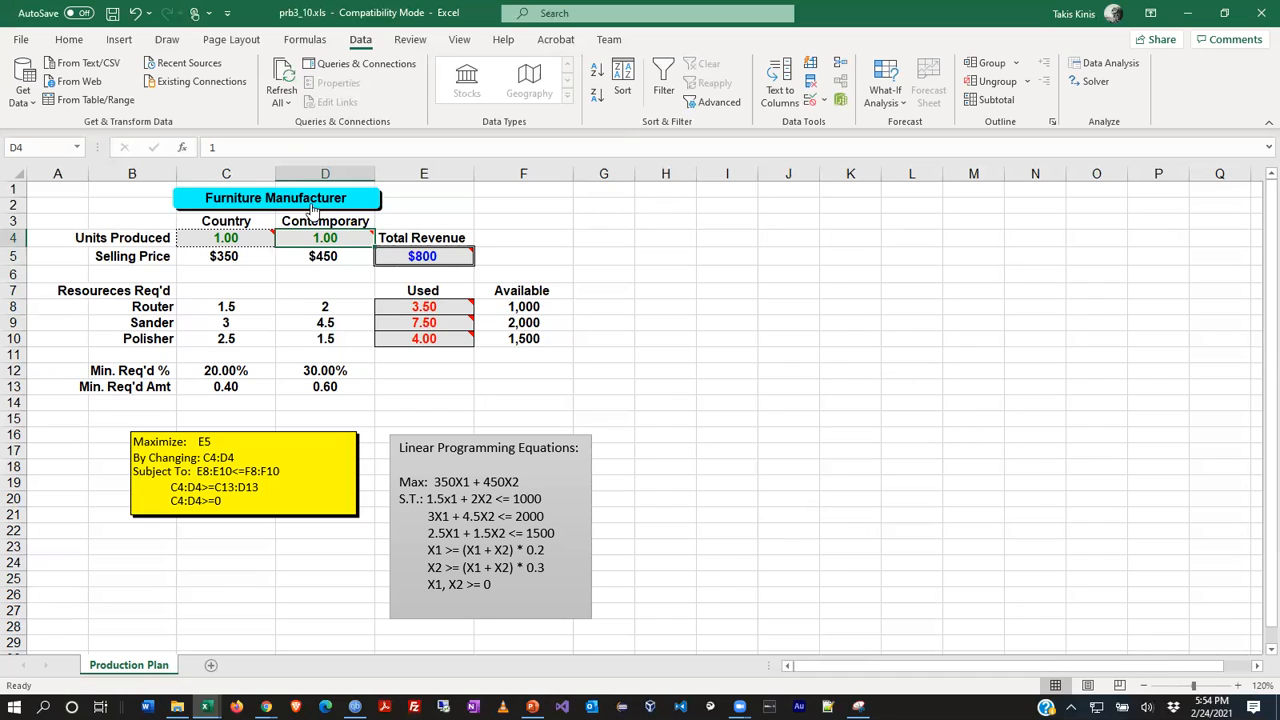
Set the units produced to 100 for both Country and Contemporary in cells C4 and D4
left_click(226, 240)
type("100")
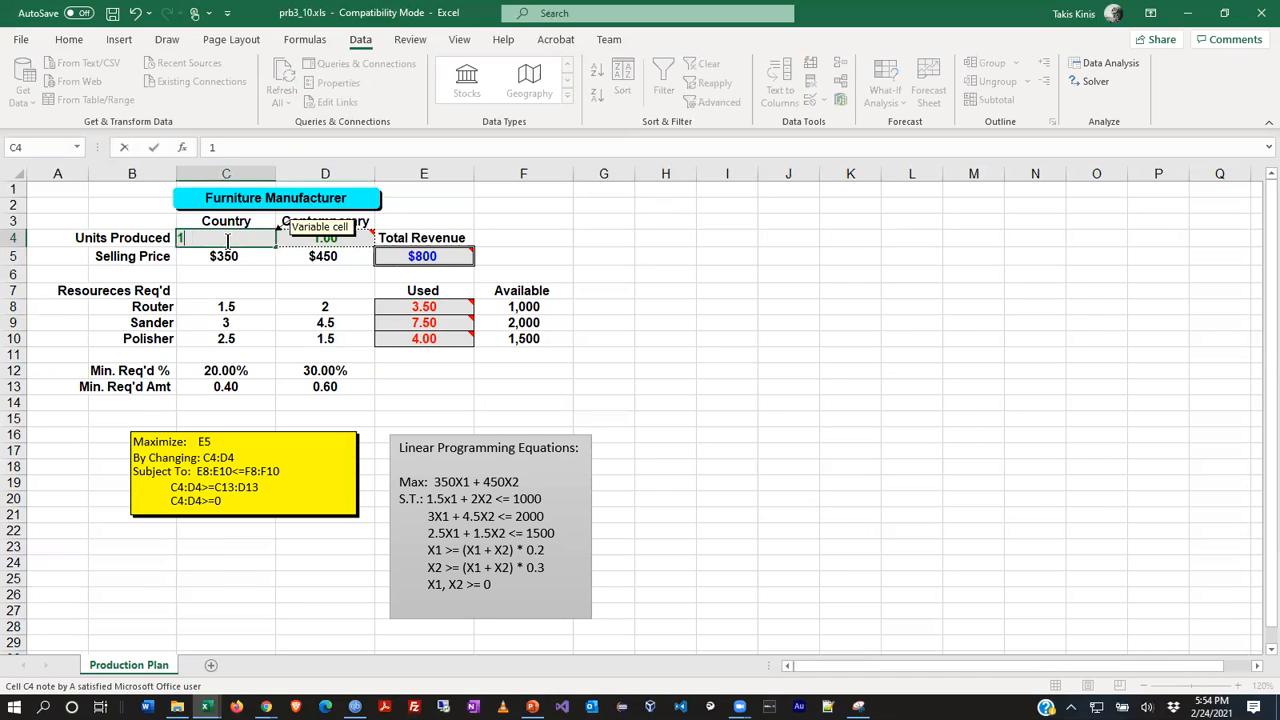
key("Tab")
type("100")
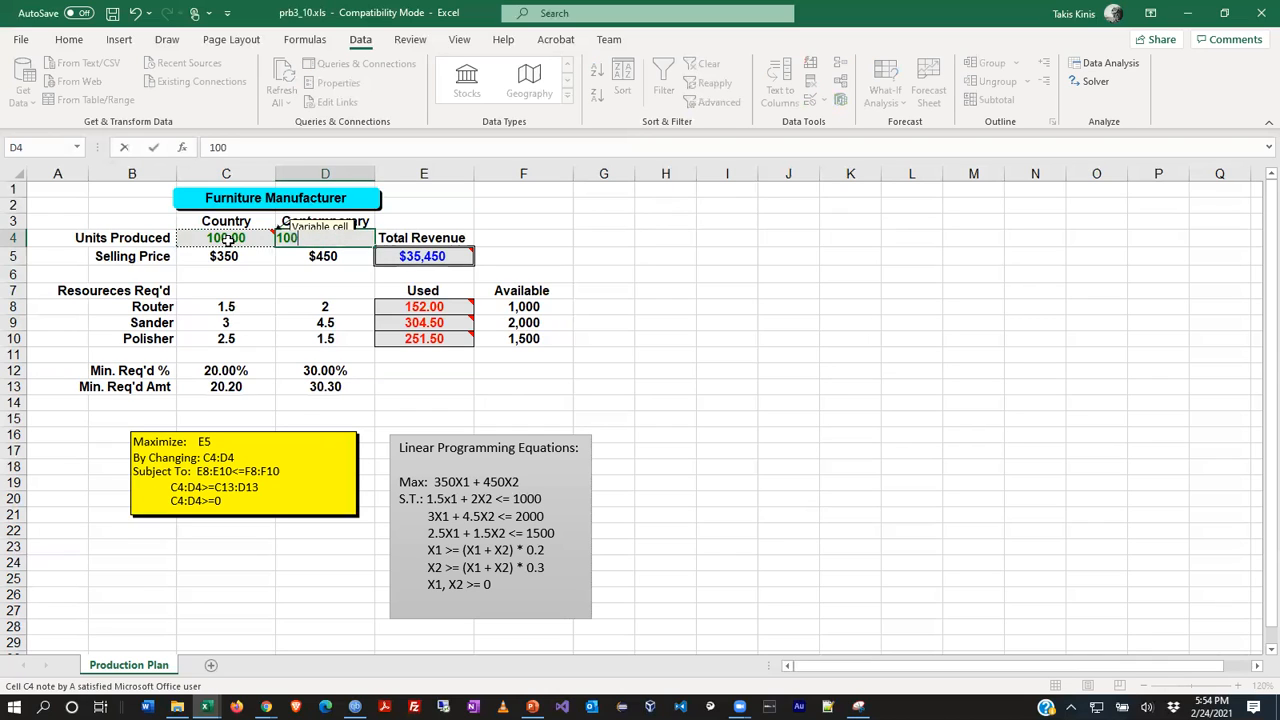
key("Return")
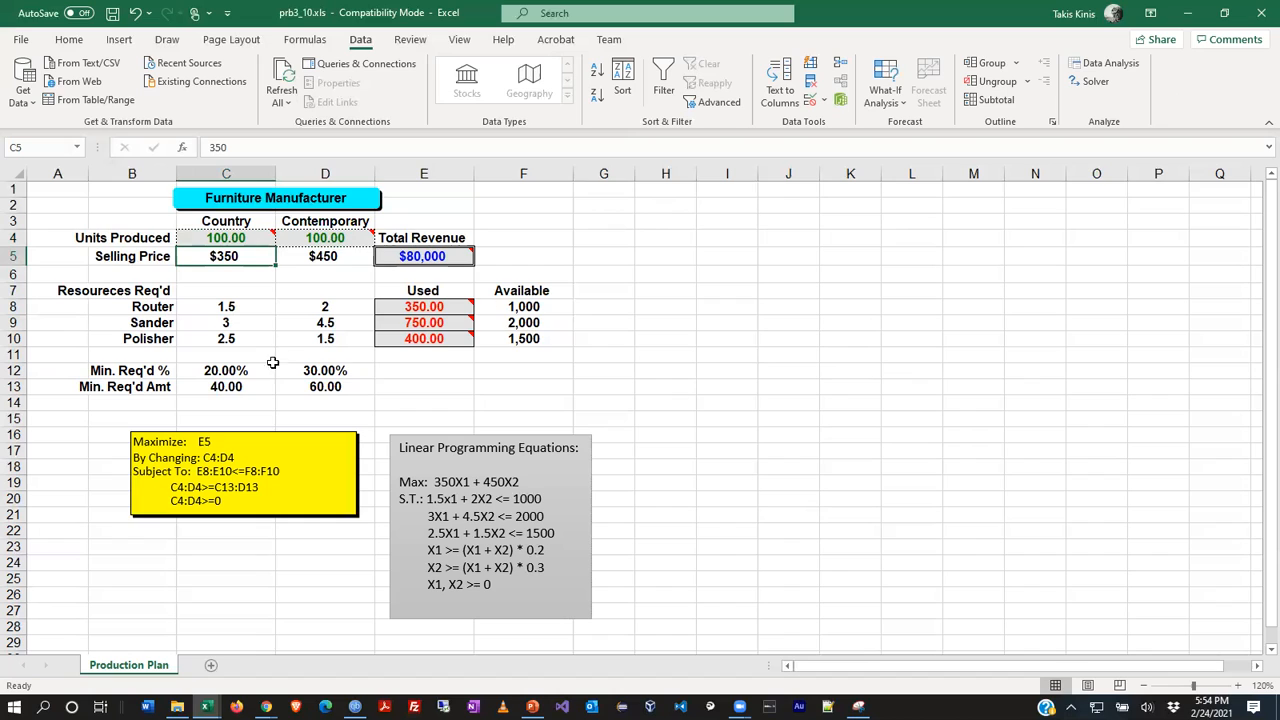
Set the units produced to 300 for Country in C4 and 400 for Contemporary in D4
left_click(248, 242)
type("300")
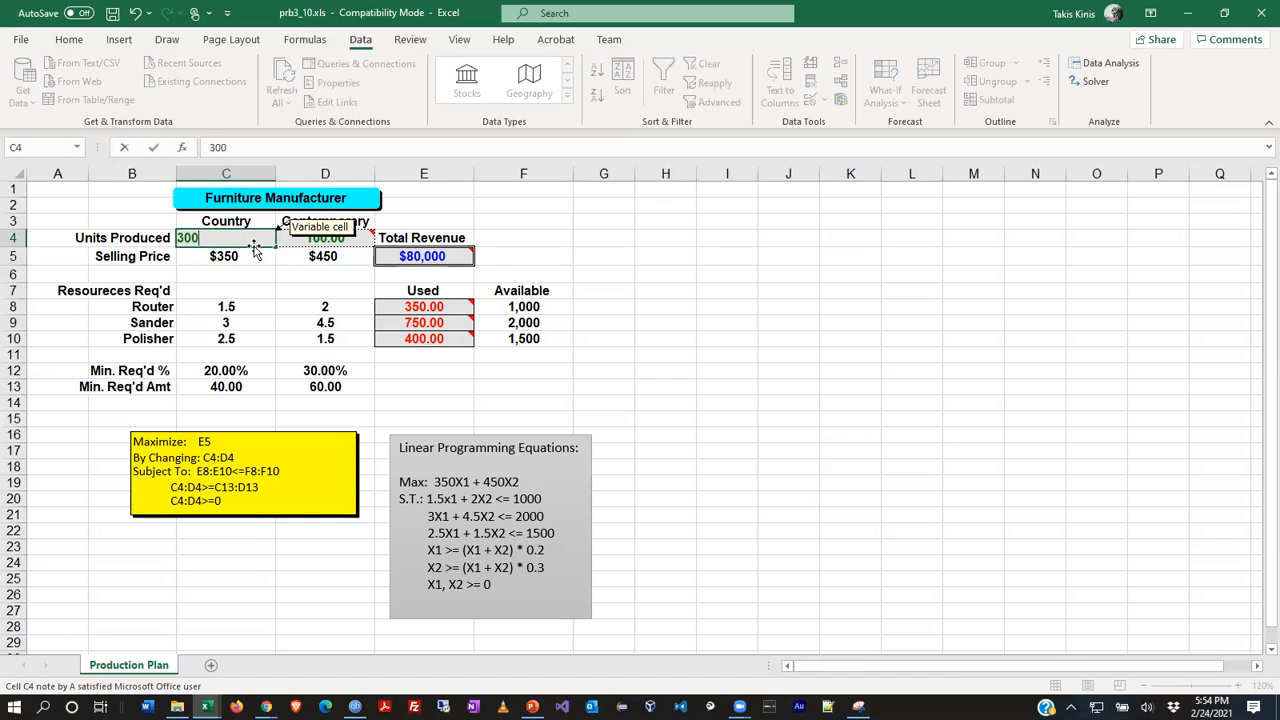
key("Tab")
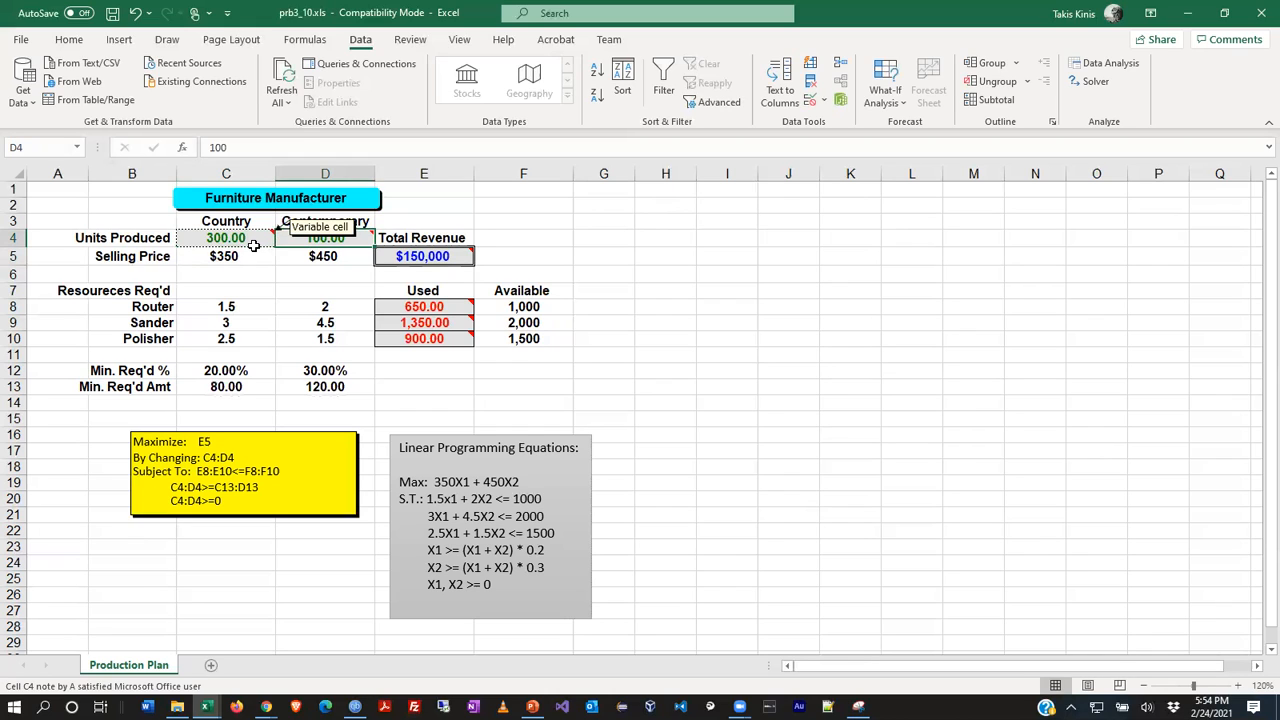
type("400")
key("Tab")
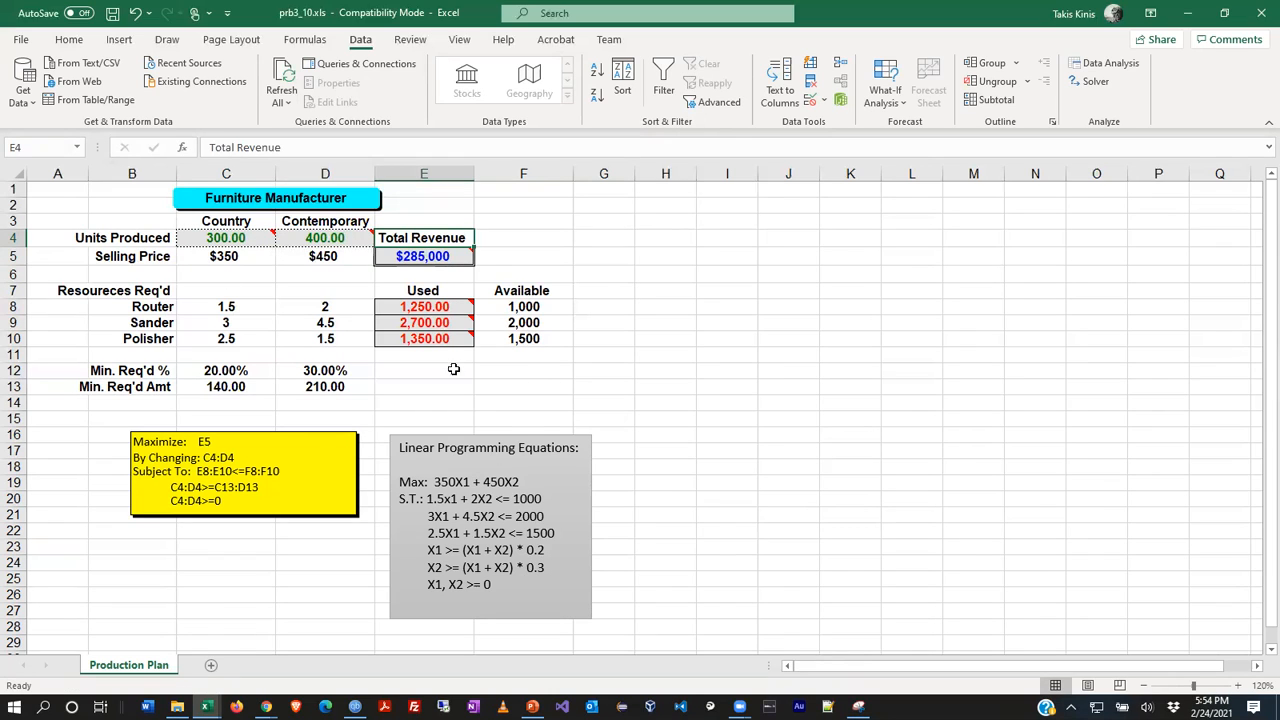
left_click(234, 238)
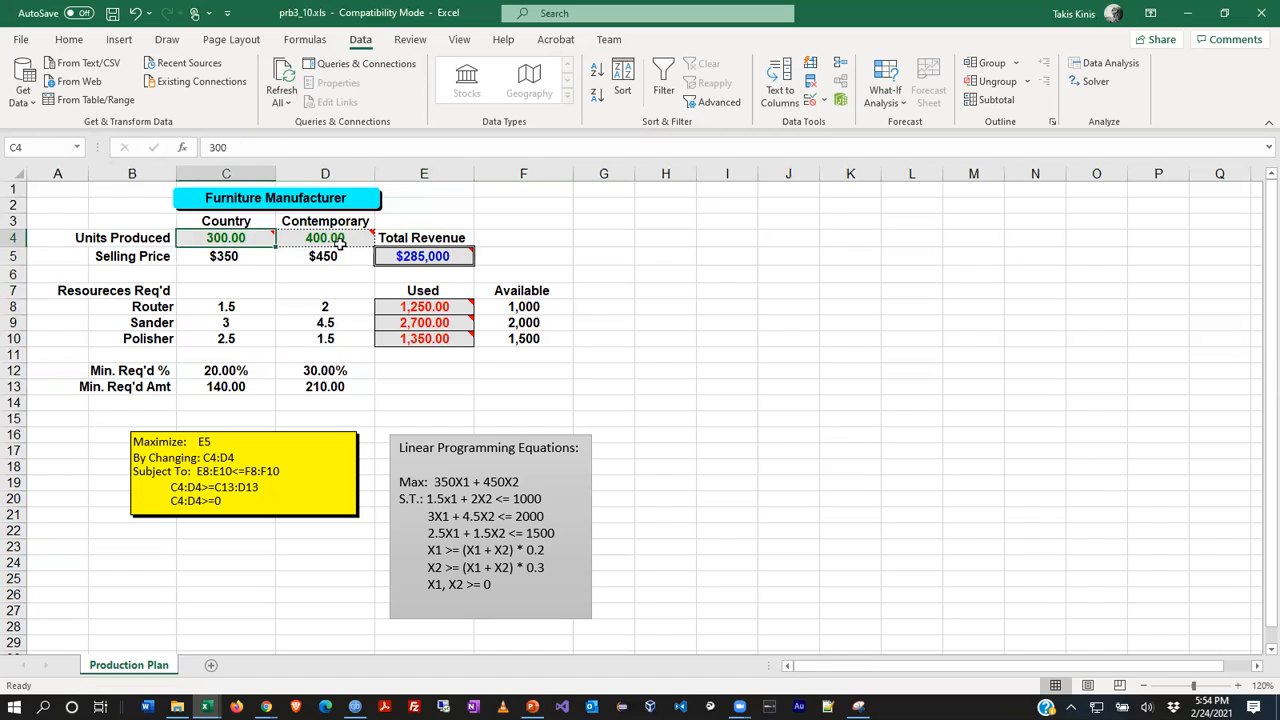
mouse_move(340, 243)
Run Solver with Simplex LP to maximize total revenue in E5 by changing C4:D4, and keep the Solver solution
left_click(1092, 86)
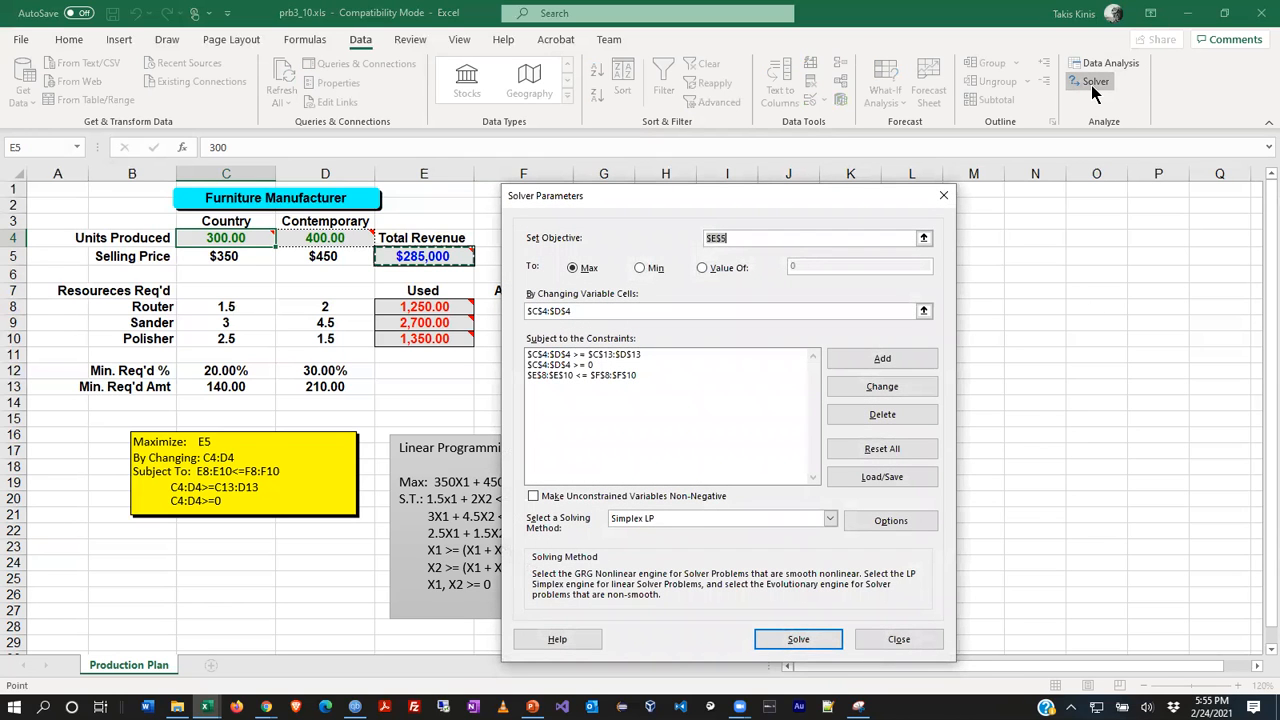
left_click_drag(646, 198, 724, 204)
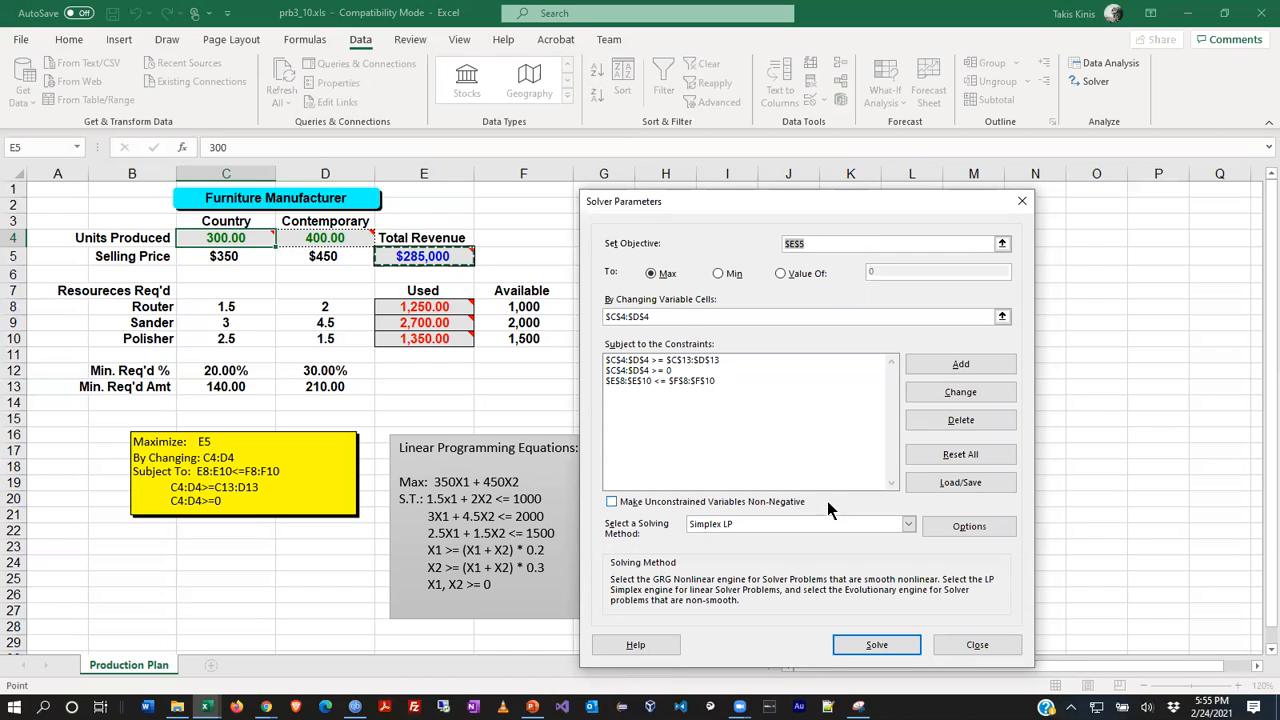
left_click(662, 318)
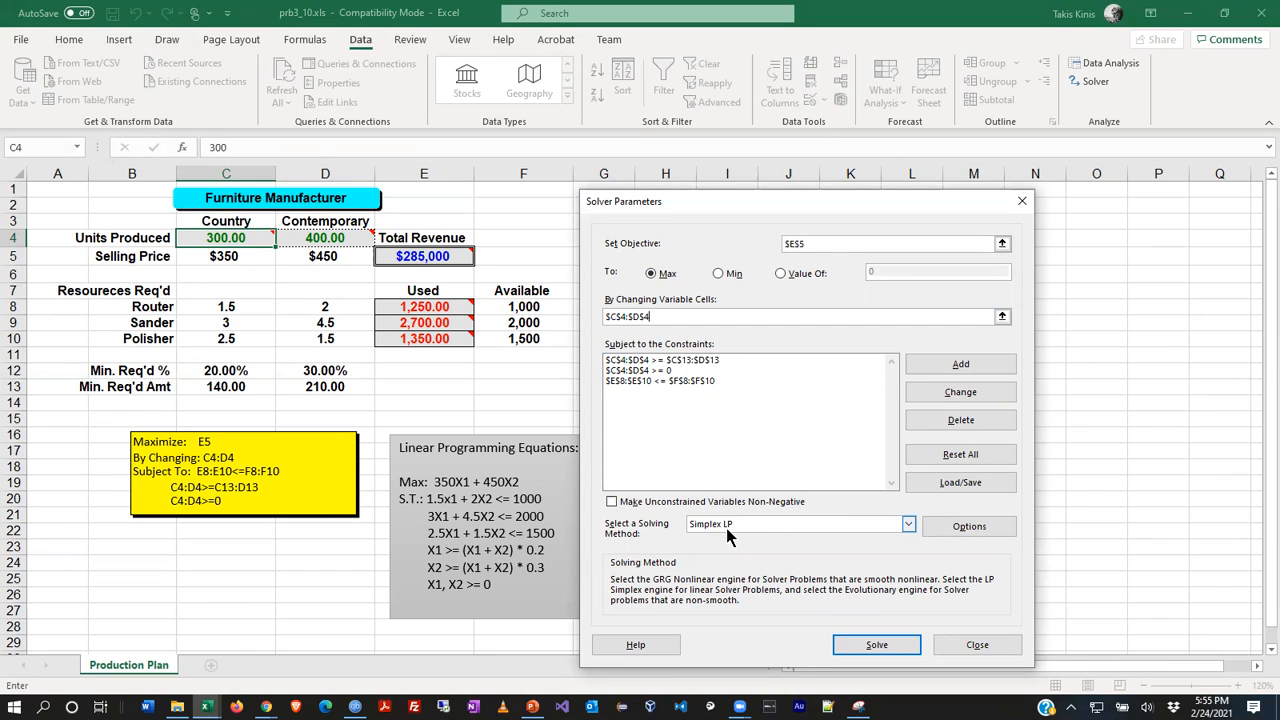
left_click(875, 645)
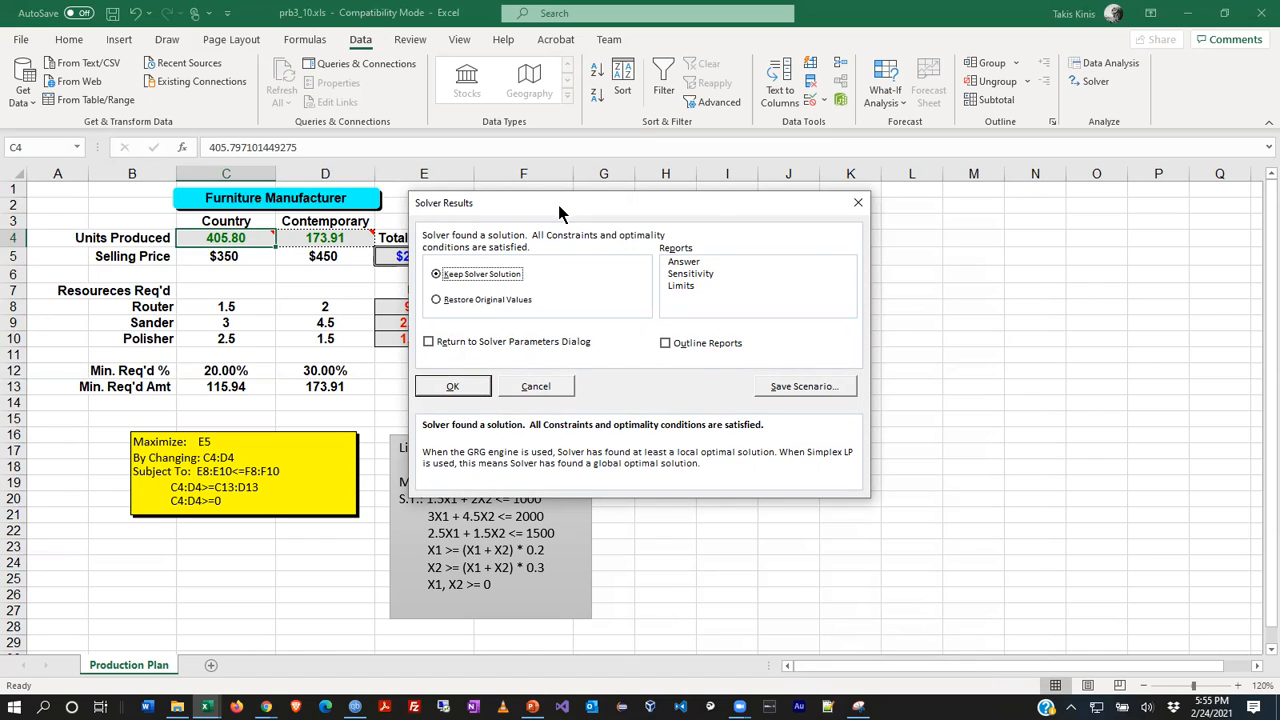
left_click_drag(560, 212, 716, 203)
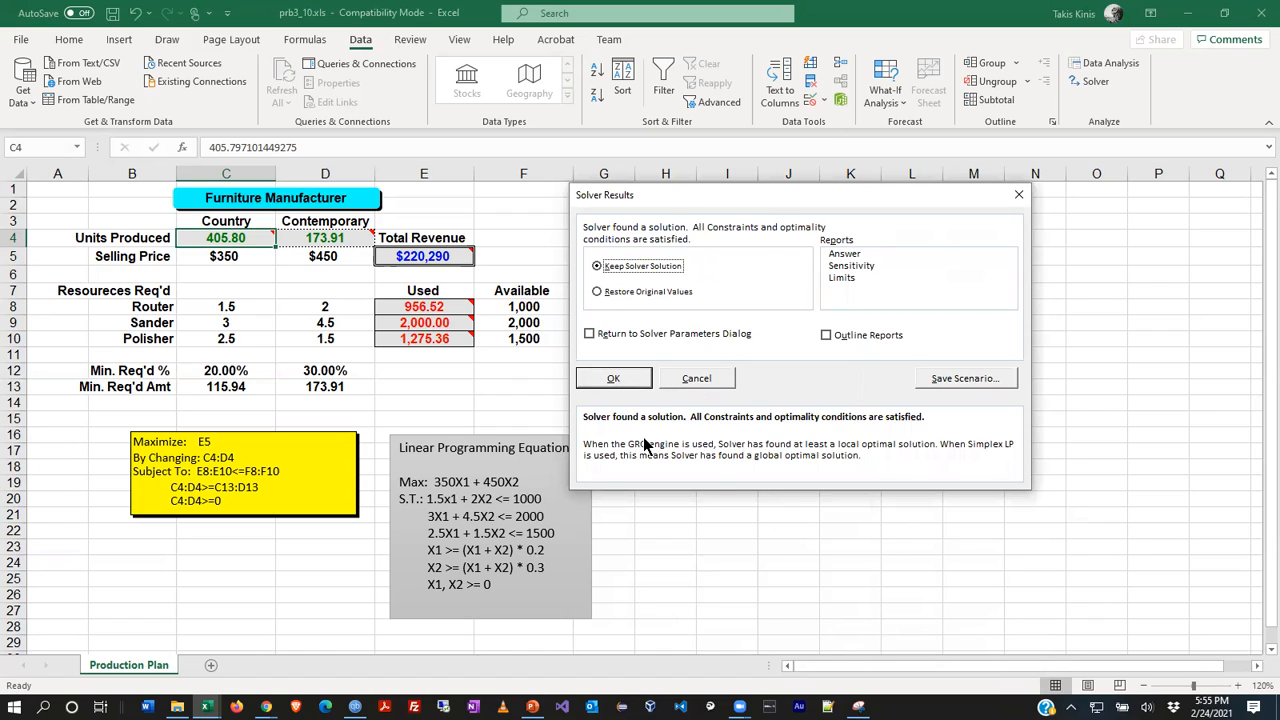
left_click(598, 378)
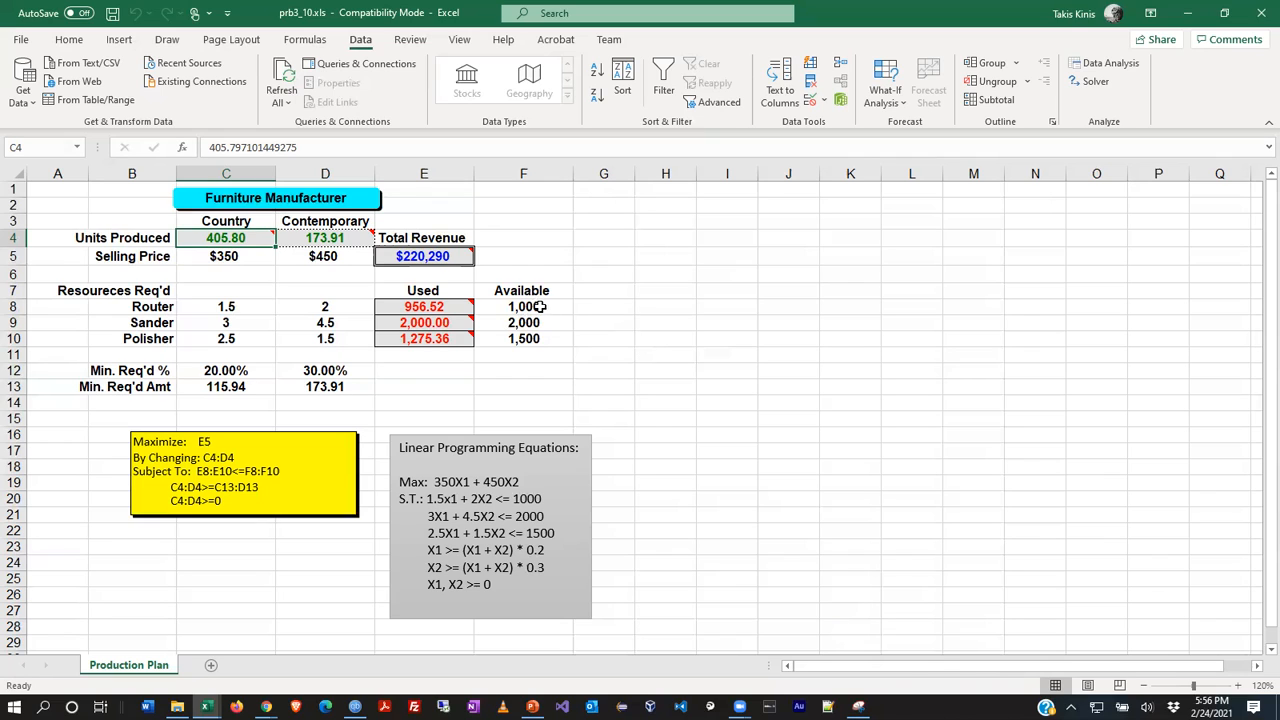
Compare the resources used in E8:E10 with the amounts available in F8:F10, and review the solved units produced in C4:D4
left_click_drag(538, 303, 530, 339)
left_click(422, 318)
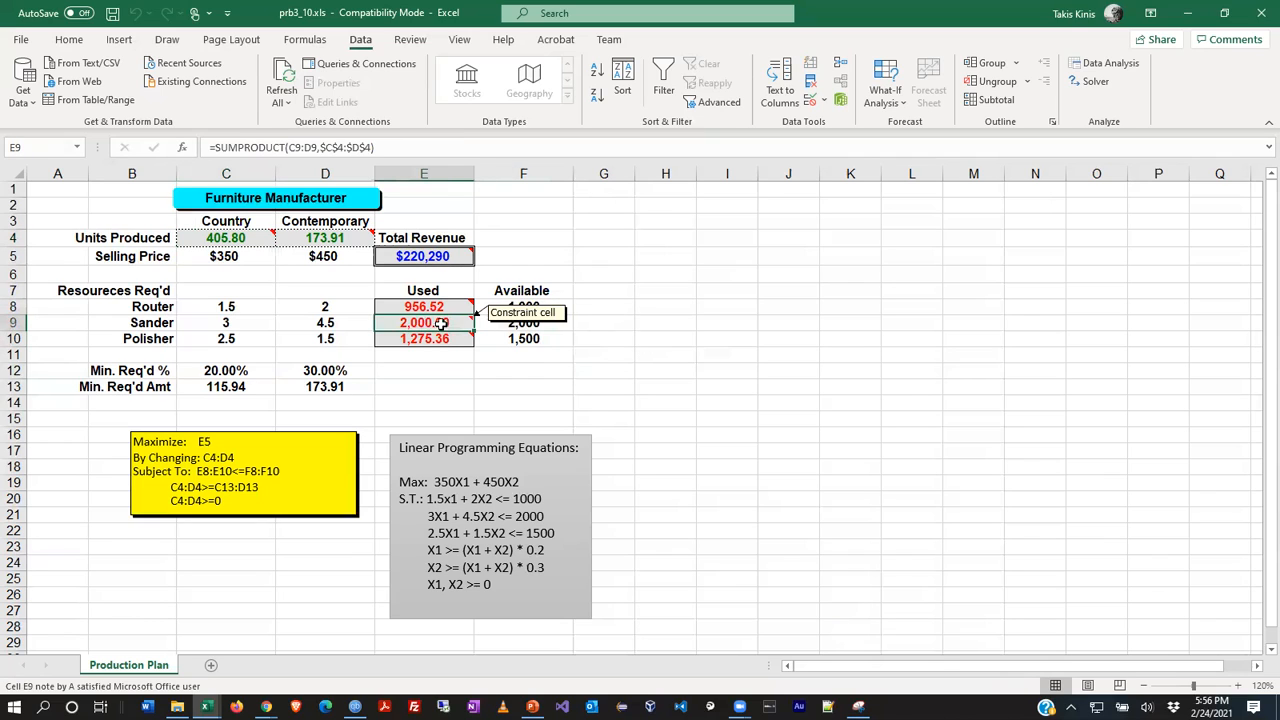
mouse_move(229, 240)
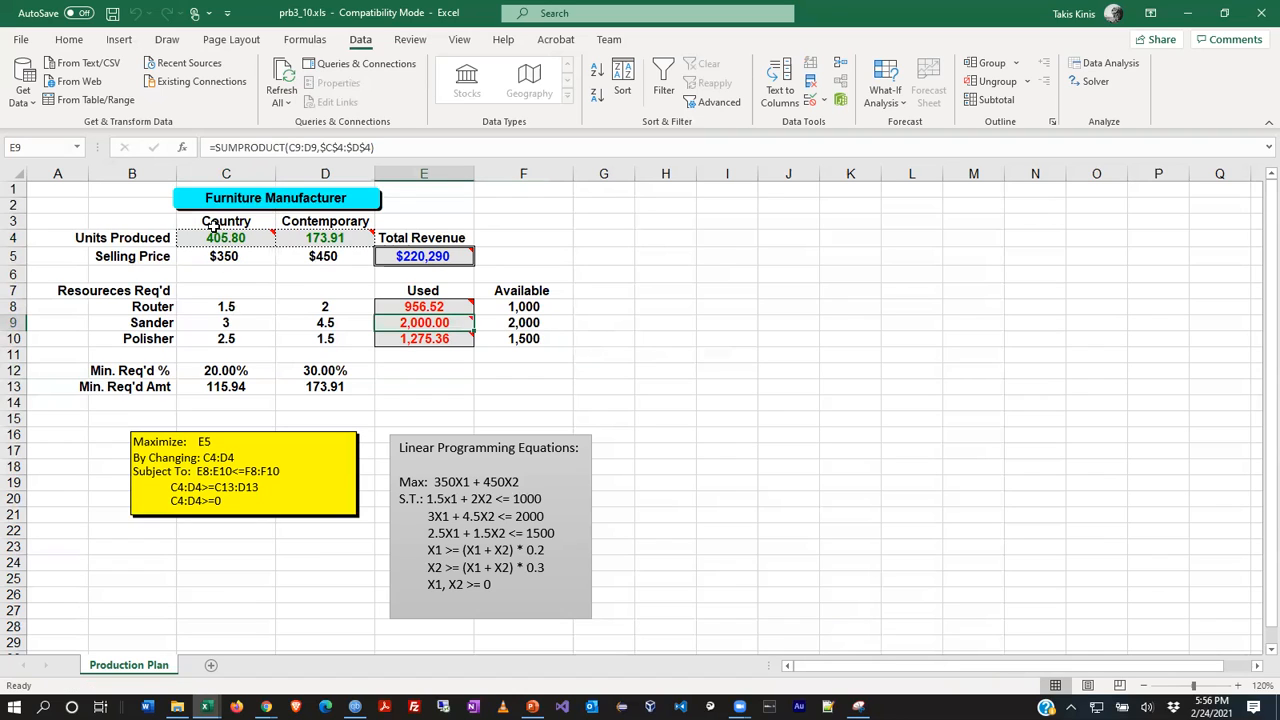
mouse_move(340, 242)
scroll(411, 533, "down", 2)
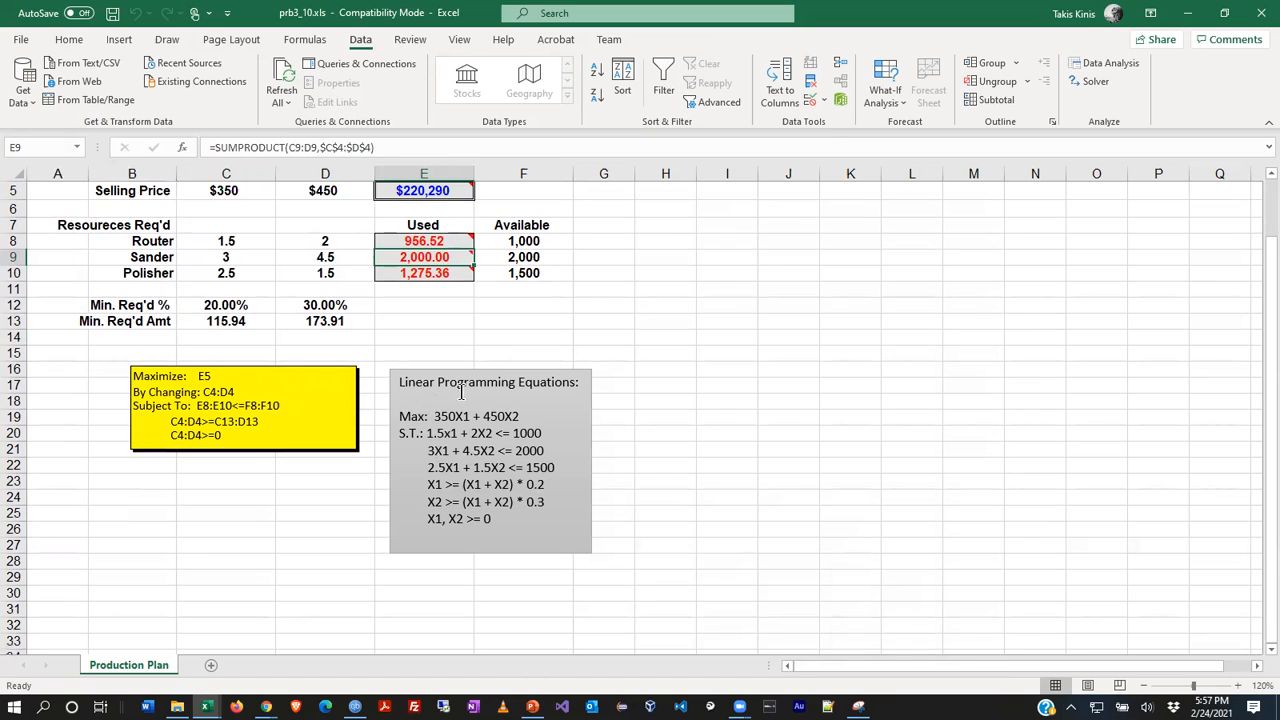
scroll(473, 410, "up", 2)
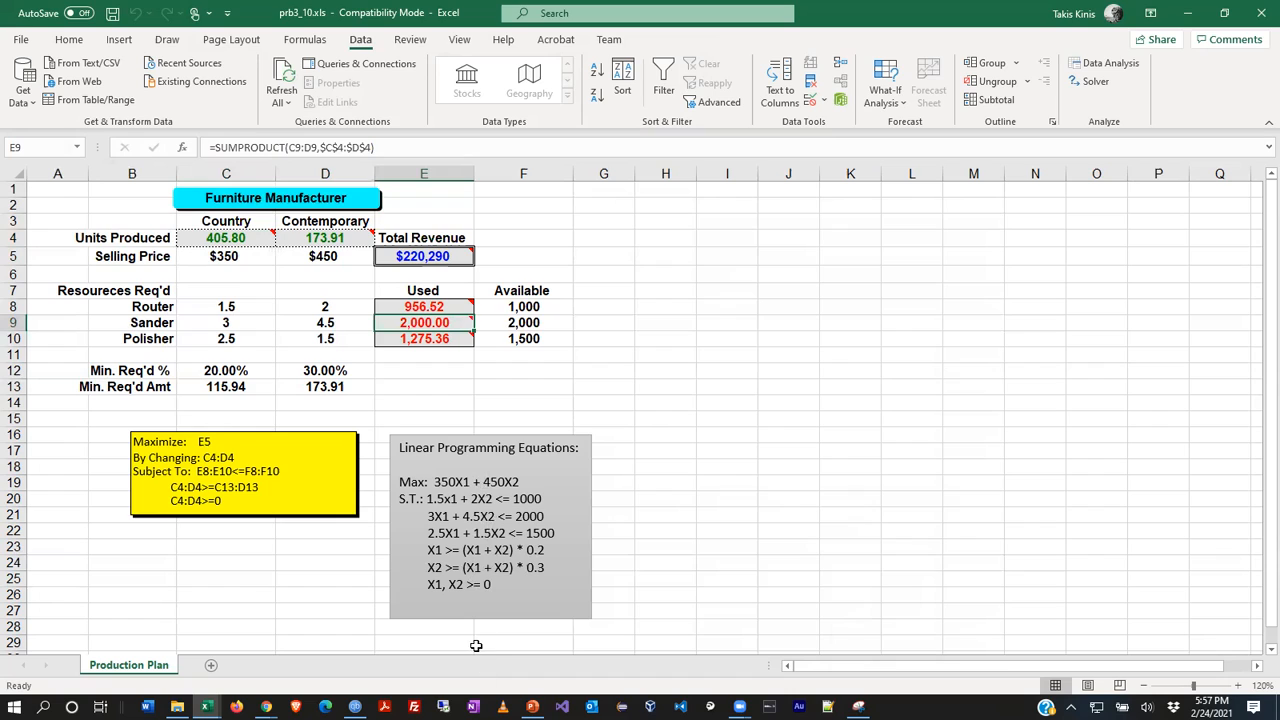